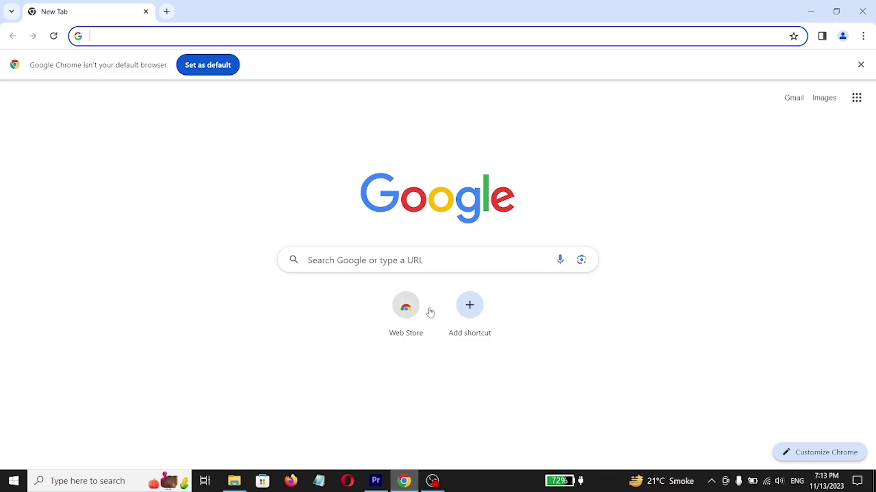
# - Search the web for ps3exploit and open the PS3Xploit Team site
pyautogui.click(288, 41)
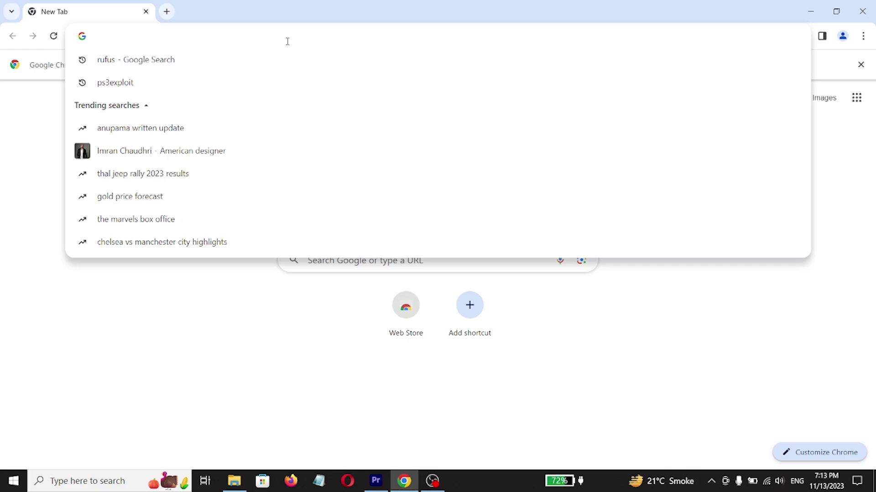
pyautogui.write('ps')
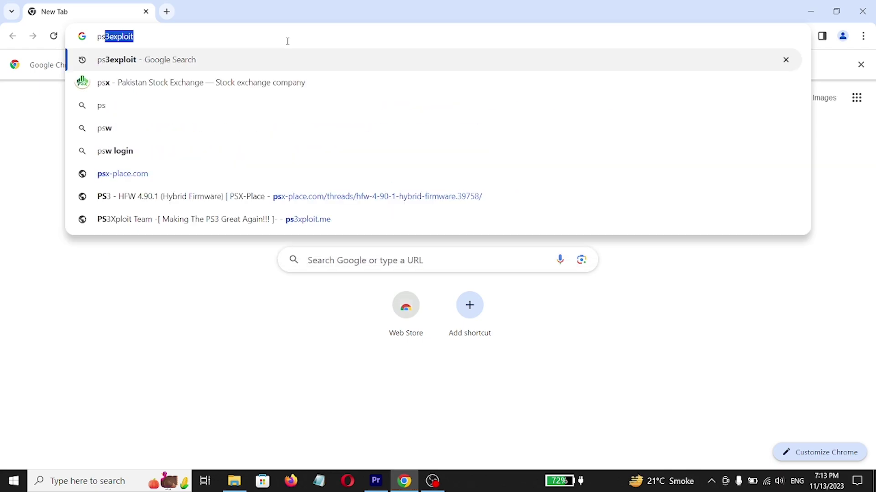
pyautogui.press('Return')
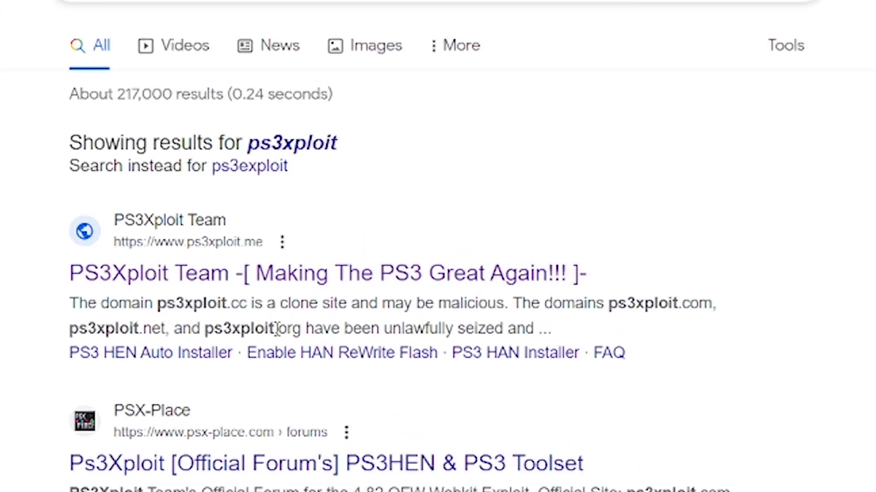
pyautogui.click(332, 274)
# - Open the 4.90.1 HFW (Hybrid Firmware) thread and save its firmware zip from the MEGA download link to the computer
pyautogui.scroll(-4, 452, 292)
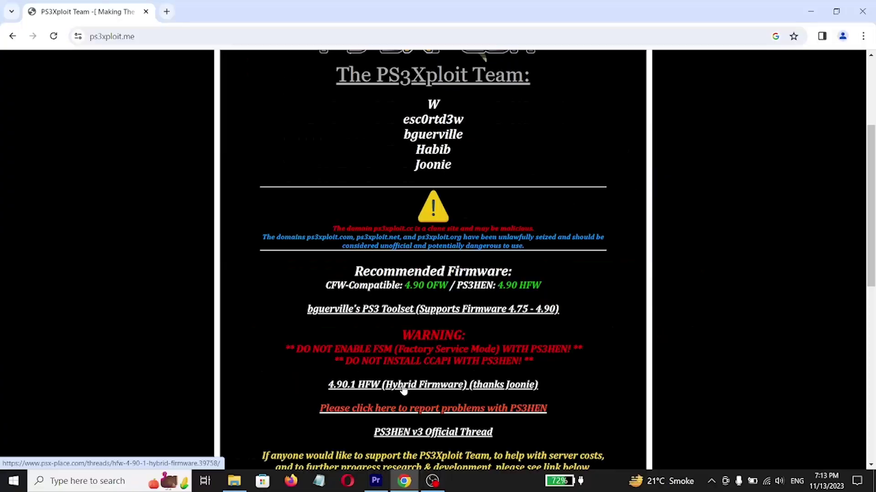
pyautogui.click(375, 347)
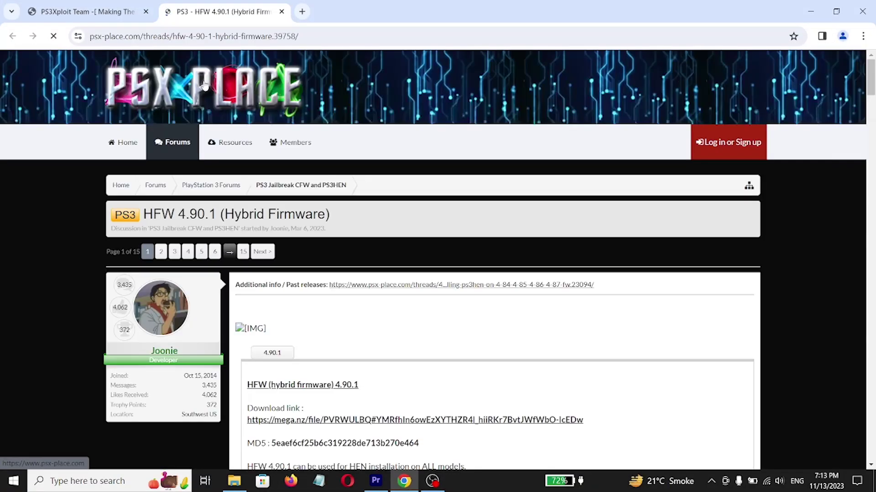
pyautogui.scroll(-3, 344, 235)
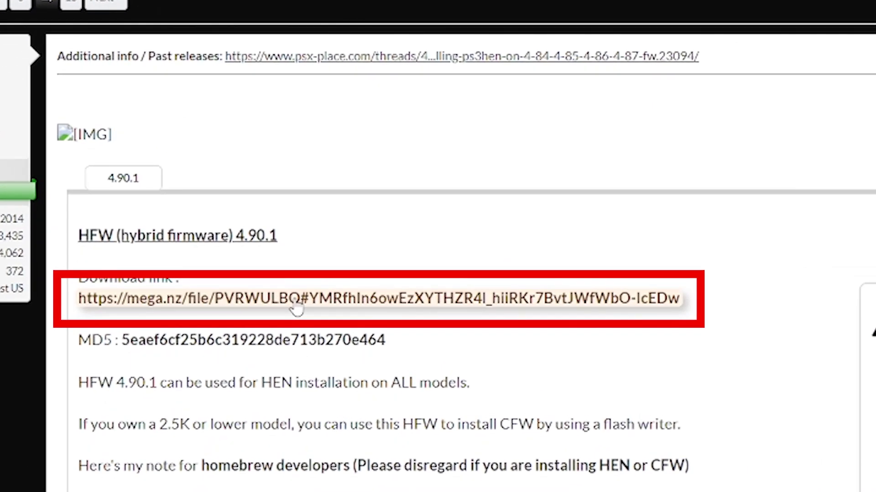
pyautogui.click(296, 308)
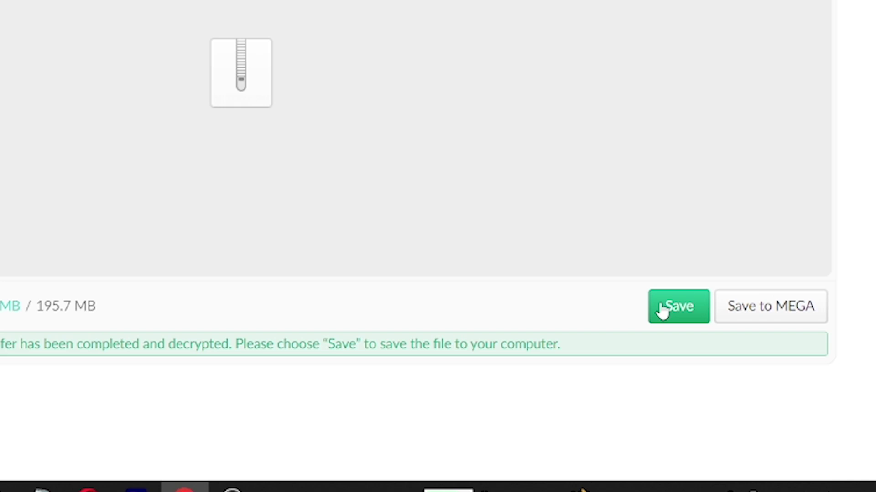
pyautogui.click(664, 309)
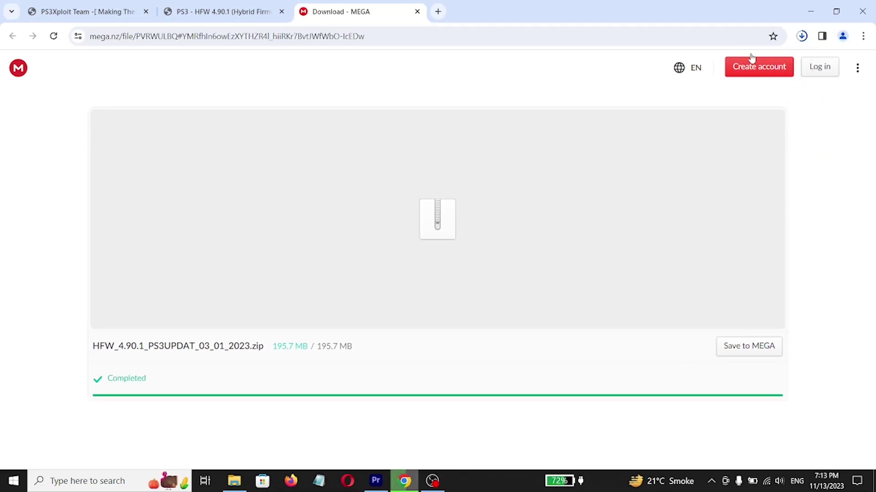
# - Search for rufus in a new browser tab and open the official Rufus website
pyautogui.click(438, 12)
pyautogui.click(480, 35)
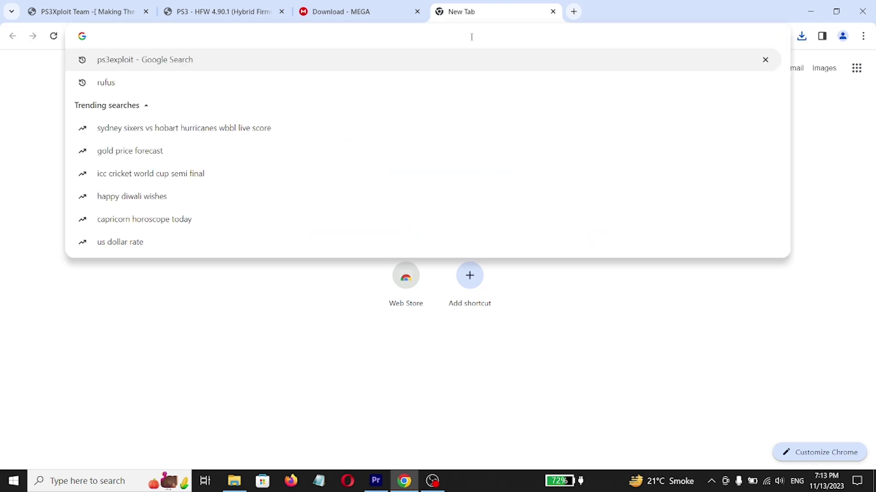
pyautogui.write('ruf')
pyautogui.press('Return')
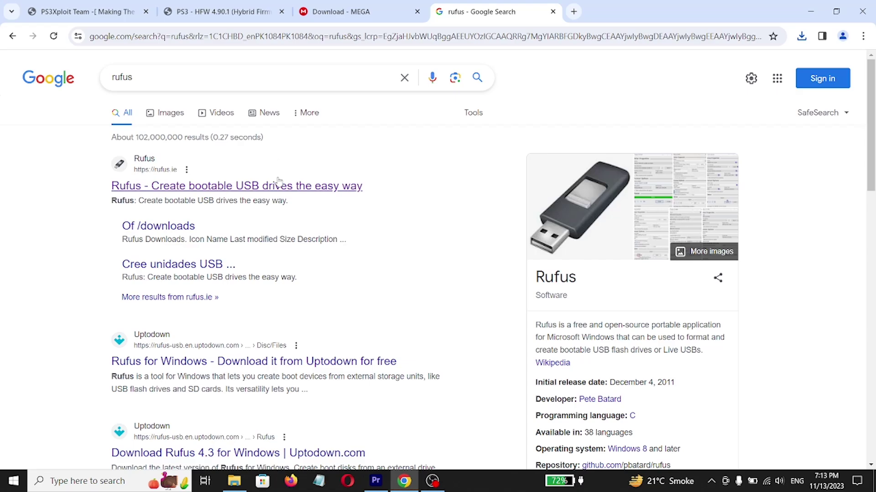
pyautogui.click(279, 184)
# - Find the latest Rufus releases and launch the already downloaded rufus-4.3.exe
pyautogui.scroll(-10, 283, 205)
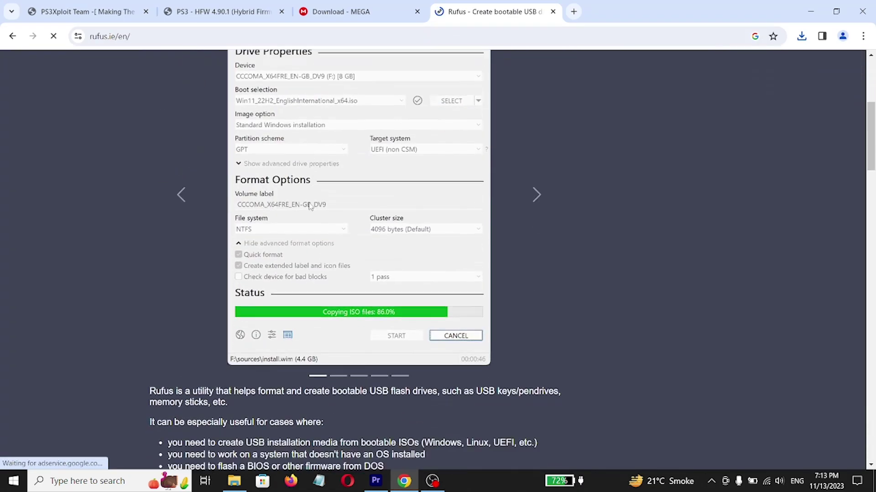
pyautogui.scroll(-2, 274, 273)
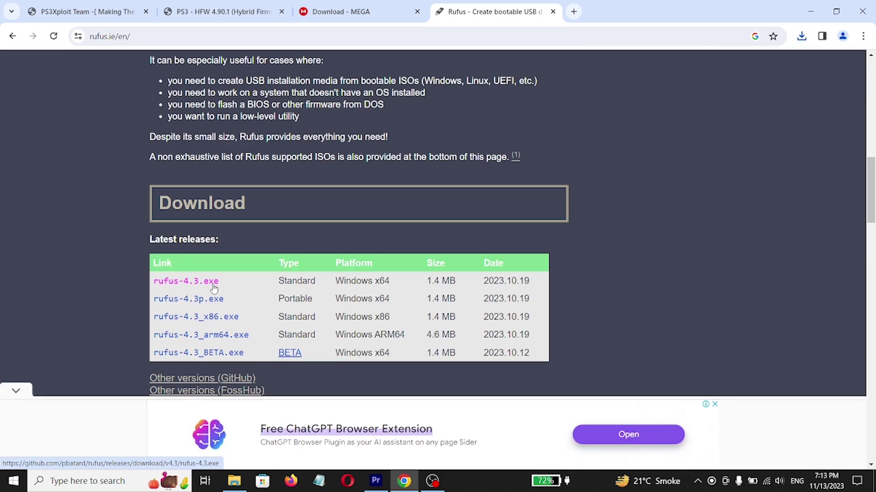
pyautogui.click(801, 36)
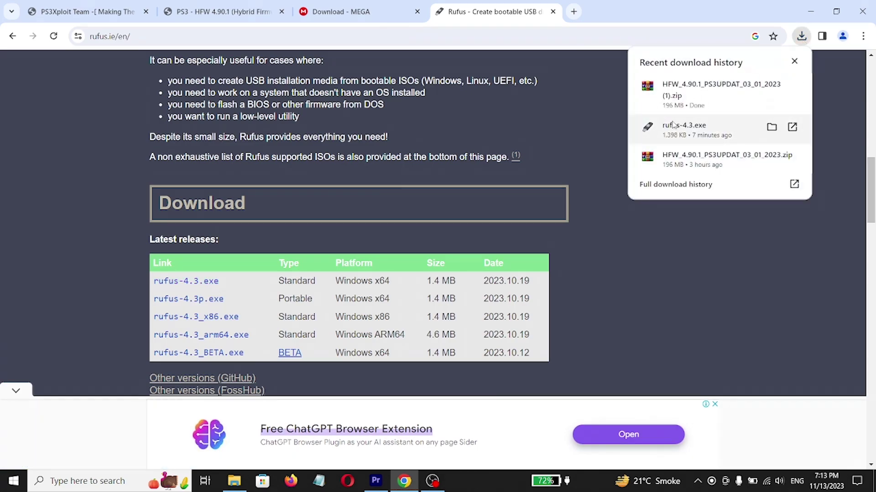
pyautogui.click(684, 131)
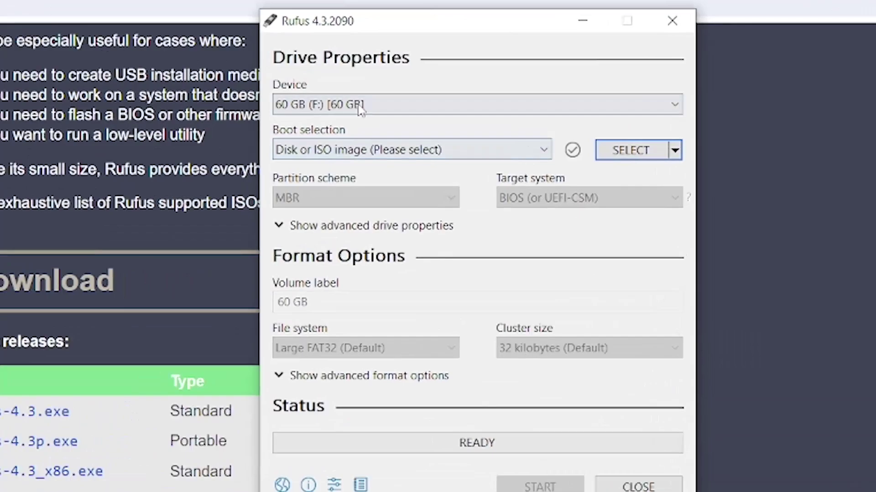
# - Configure Rufus for the 60 GB (F:) device with Non bootable selected and the Large FAT32 (Default) file system
pyautogui.click(384, 98)
pyautogui.click(384, 108)
pyautogui.click(384, 127)
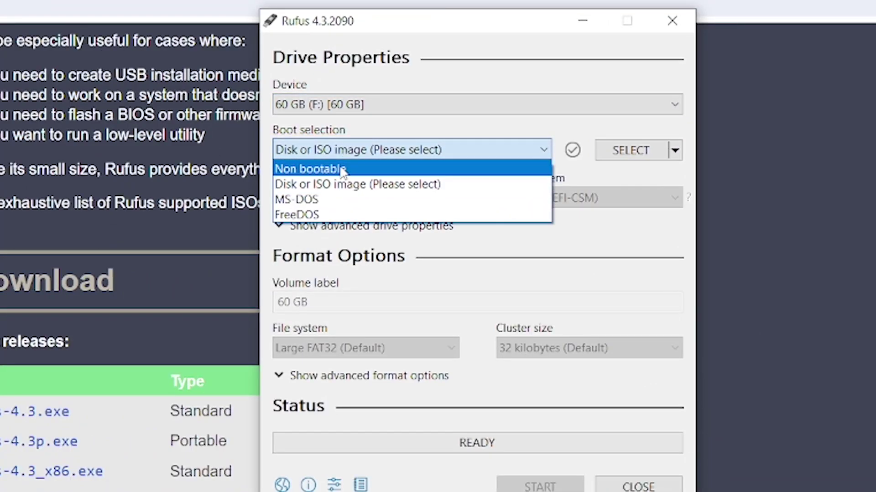
pyautogui.click(283, 168)
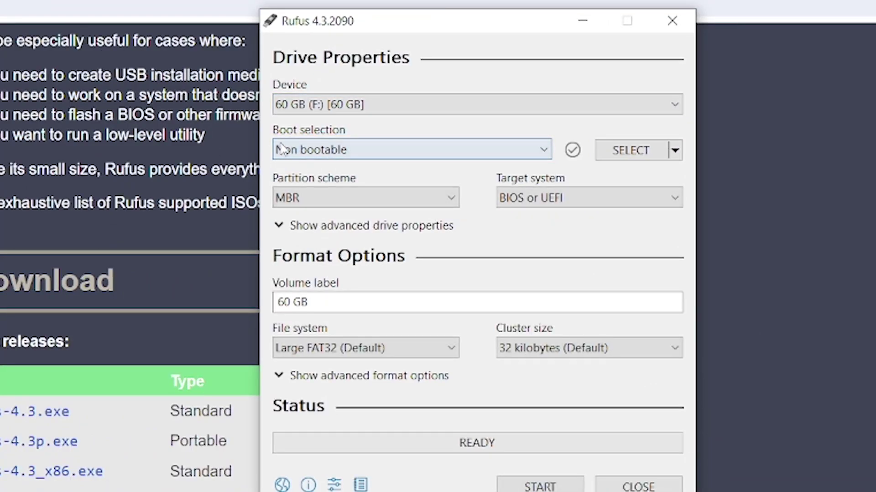
pyautogui.click(289, 353)
pyautogui.click(322, 367)
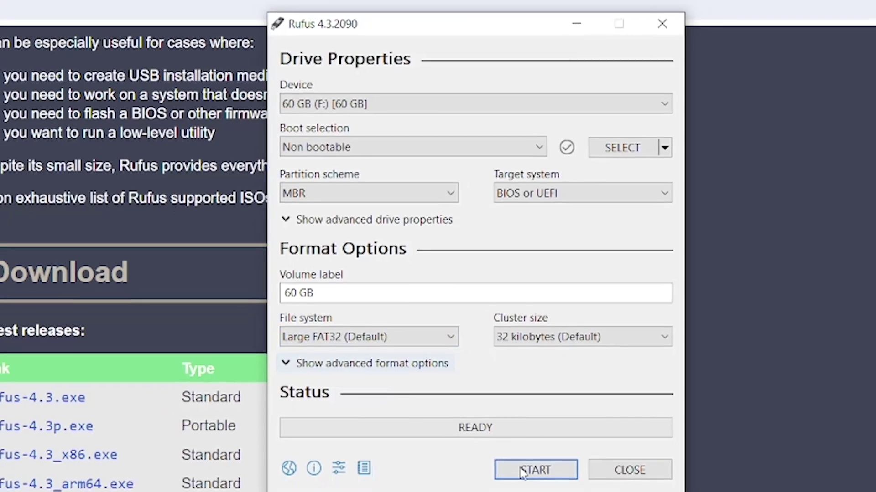
# - Format the 60 GB (F:) USB drive, accepting that all its data is destroyed, and close Rufus
pyautogui.click(540, 486)
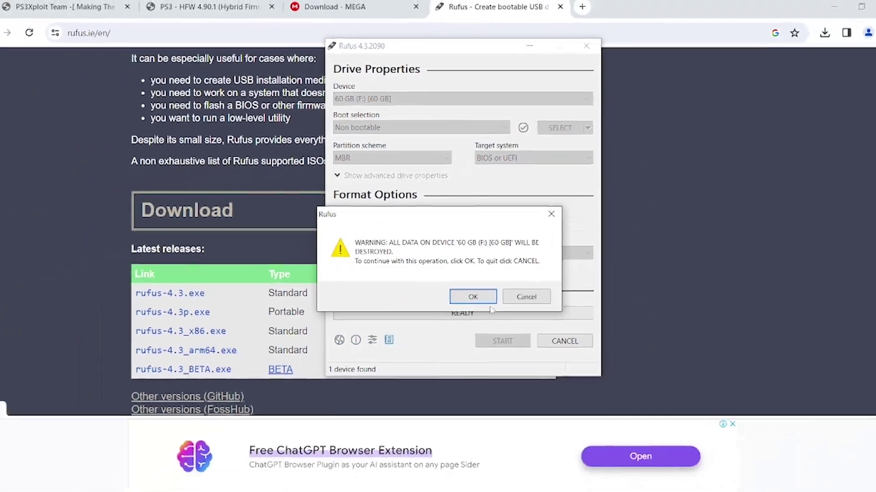
pyautogui.click(484, 297)
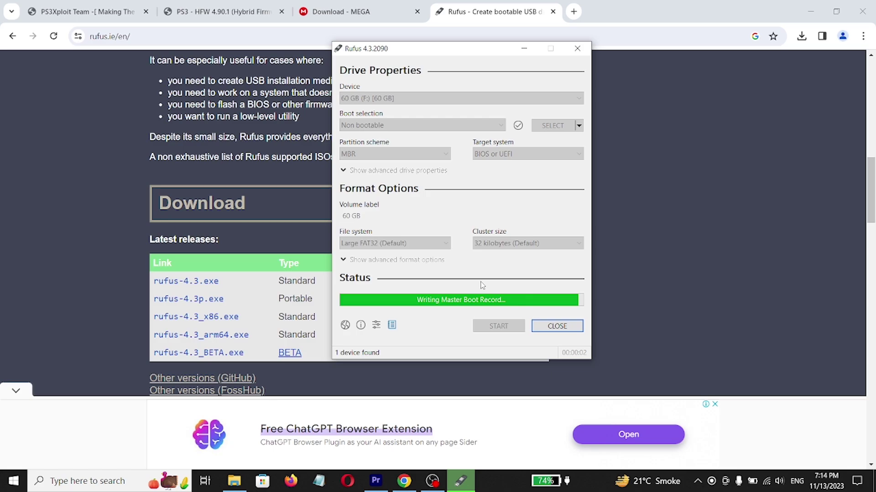
pyautogui.click(557, 326)
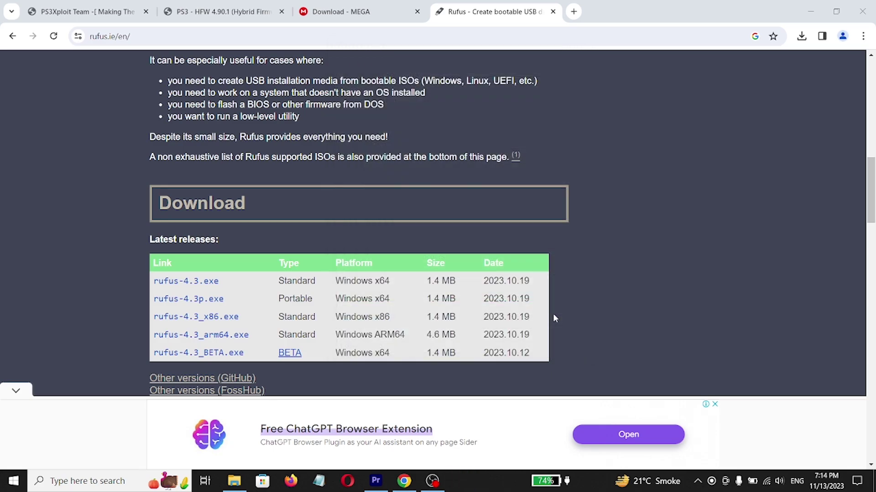
# - Copy the HFW_4.90.1_PS3UPDAT_03_01_2023 archive from the Downloads folder in File Explorer
pyautogui.press('super+e')
pyautogui.click(46, 145)
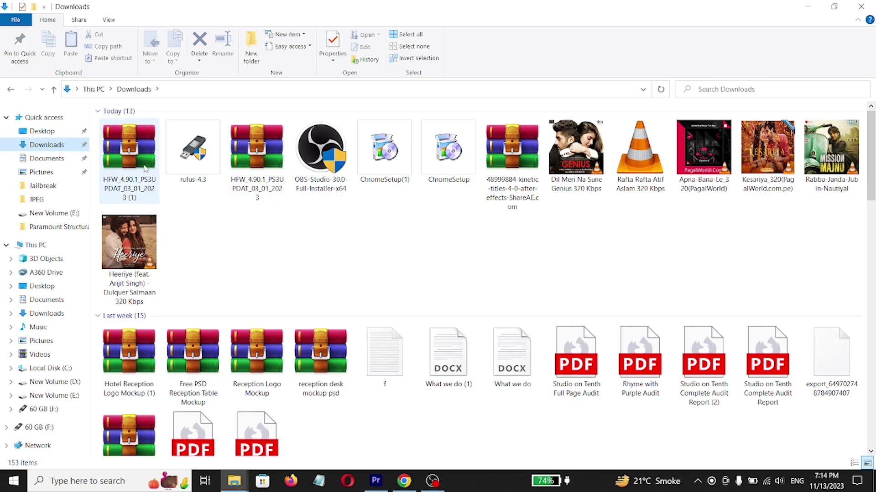
pyautogui.click(129, 150)
pyautogui.click(263, 169)
pyautogui.rightClick(256, 161)
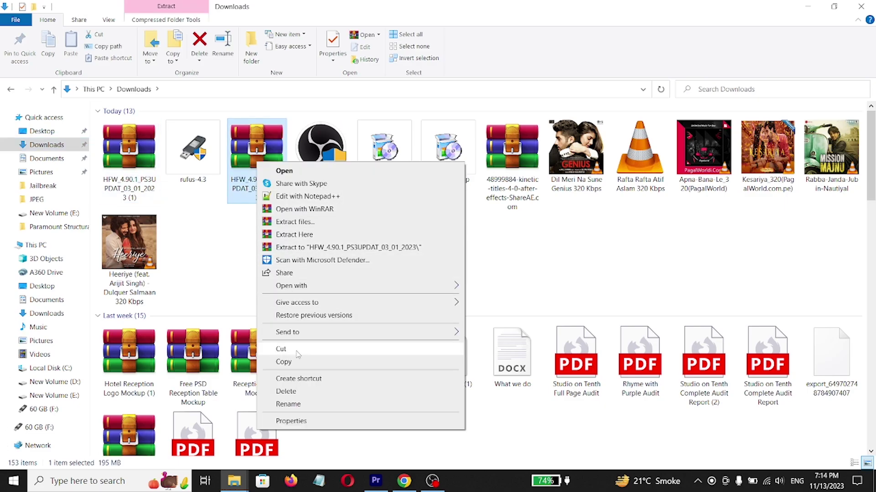
pyautogui.click(181, 212)
# - Create a folder named PS3 on the 60 GB (F:) drive and open it
pyautogui.click(54, 408)
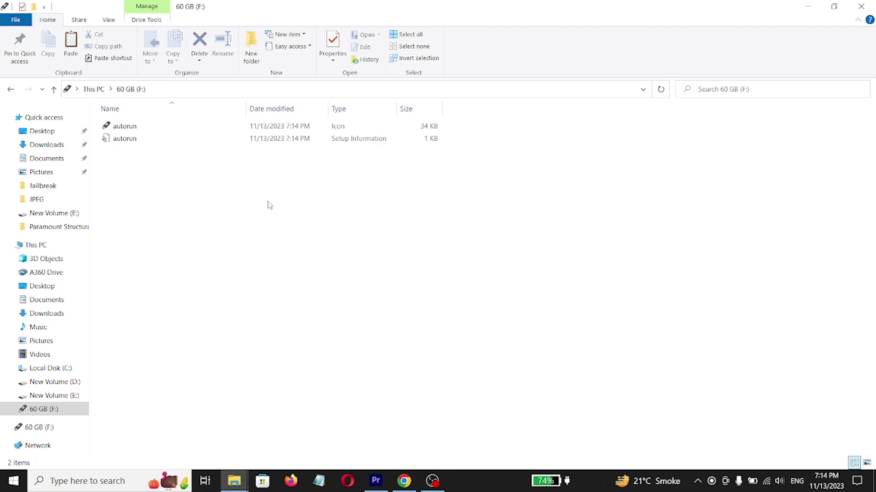
pyautogui.click(251, 53)
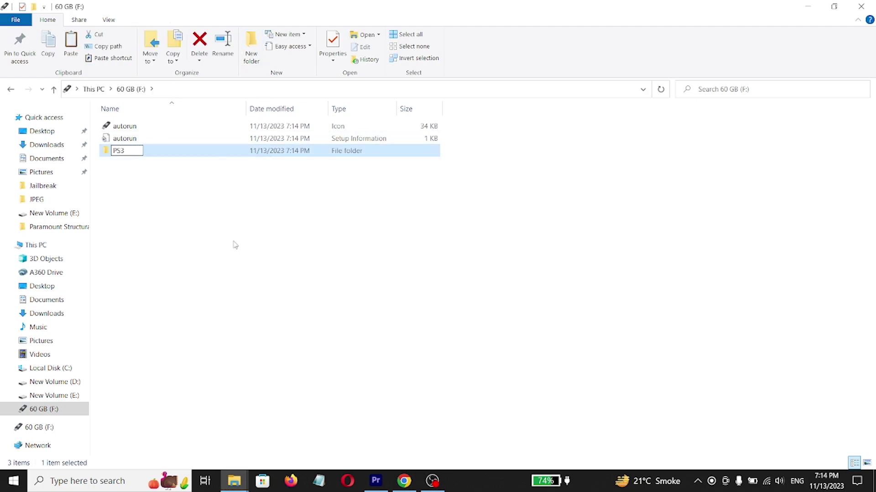
pyautogui.doubleClick(151, 154)
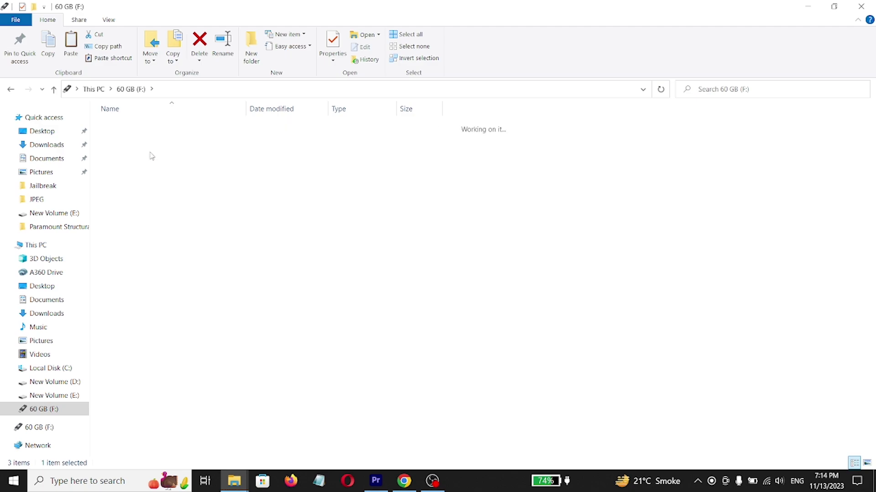
# - Create an UPDATE folder inside the PS3 folder and paste the copied firmware archive into it
pyautogui.click(252, 58)
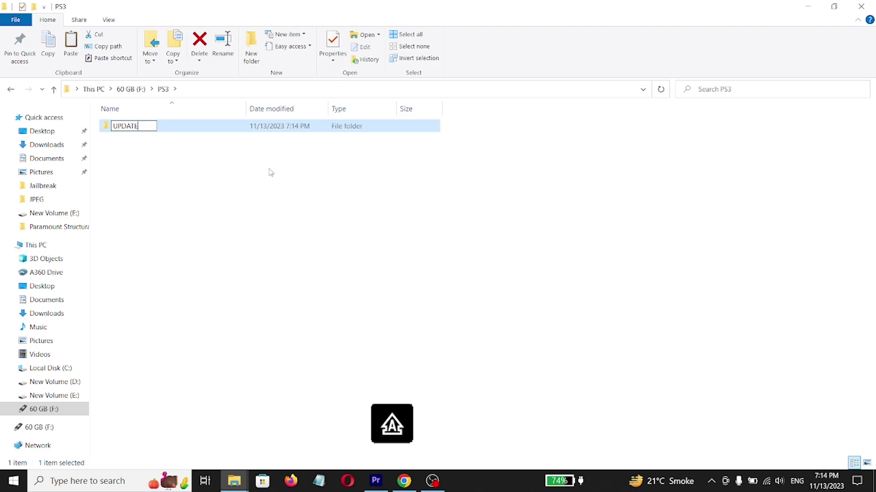
pyautogui.press('Return')
pyautogui.press('Return')
pyautogui.rightClick(269, 171)
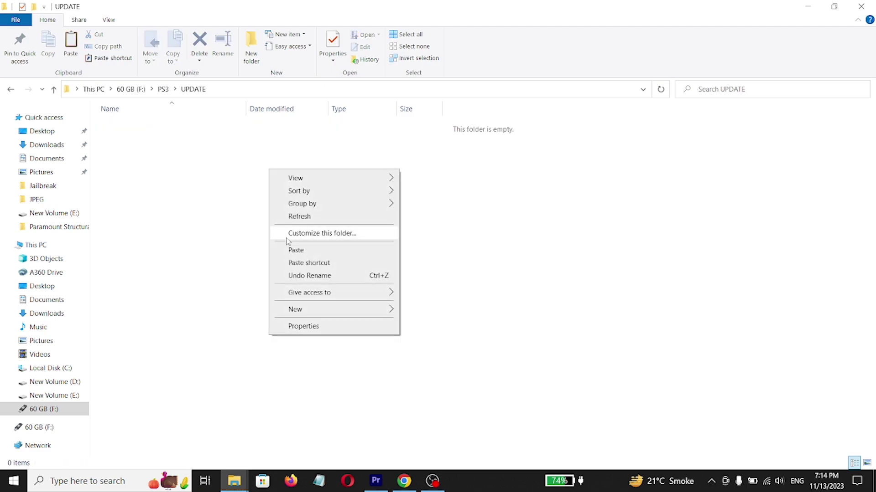
pyautogui.click(292, 251)
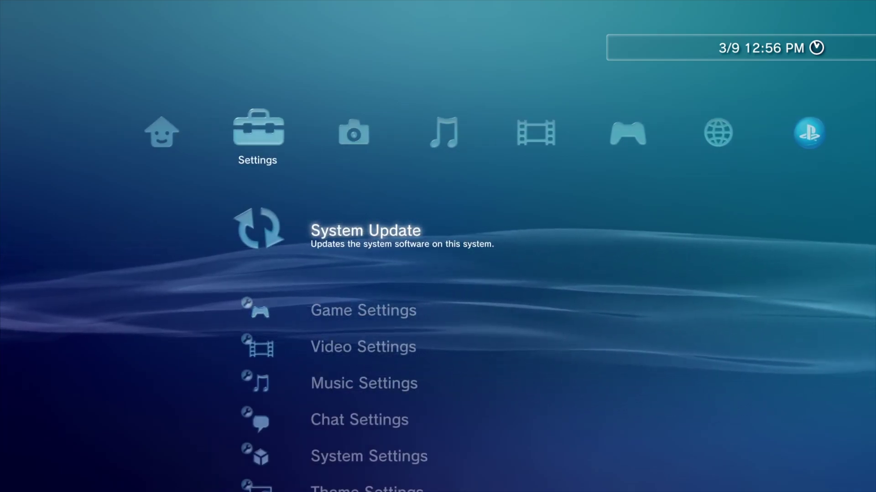
# - On the PS3, start a System Update via Storage Media and accept installing version 4.90.1 HFW from the USB device
pyautogui.press('Return')
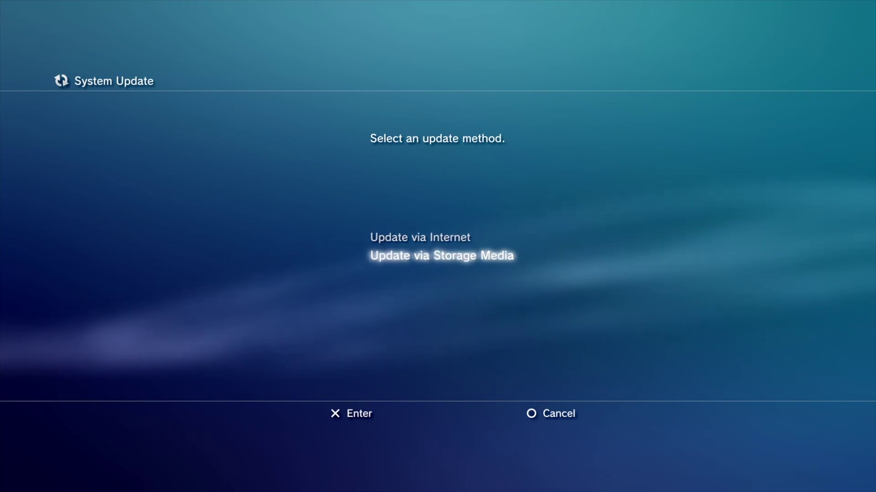
pyautogui.press('Return')
pyautogui.press('Left')
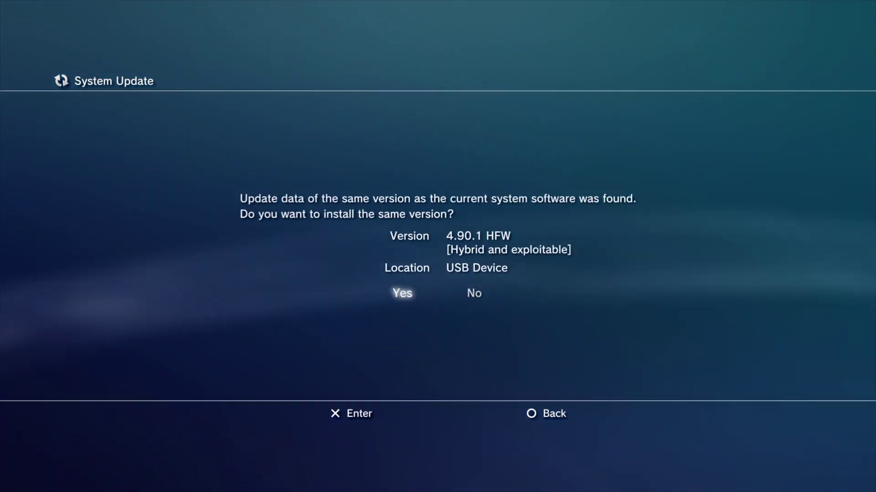
pyautogui.press('Return')
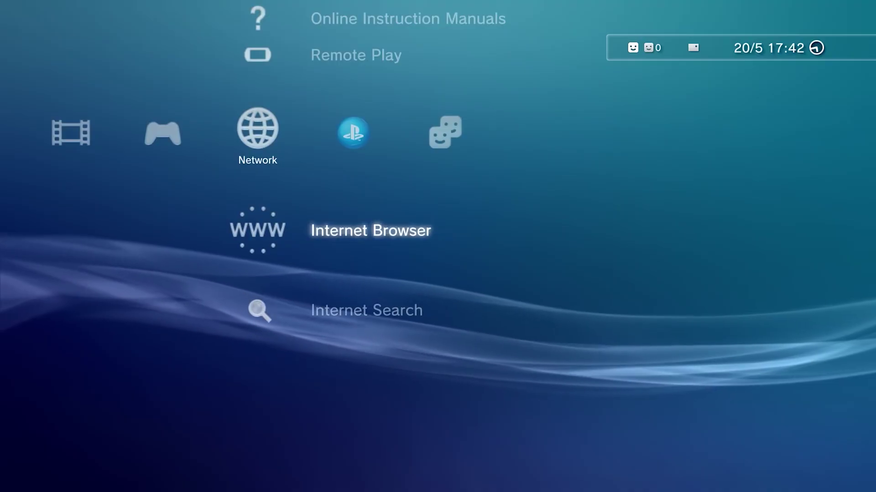
# - Use Internet Search on the PS3 to open ps3xploit.com
pyautogui.press('Down')
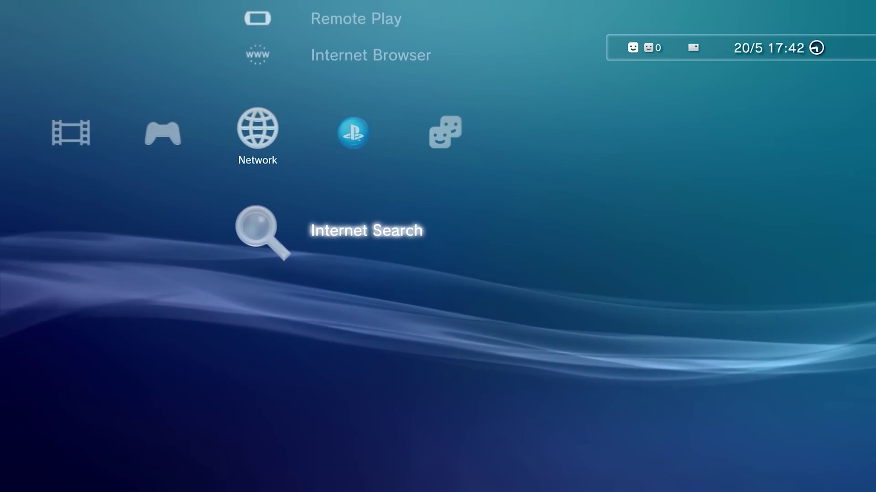
pyautogui.press('Return')
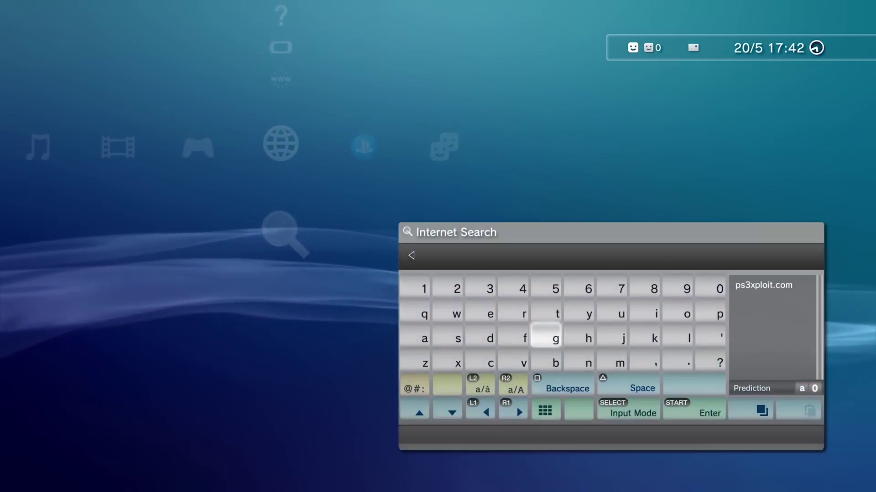
pyautogui.press('Right')
pyautogui.press('Right')
pyautogui.press('Right')
pyautogui.press('Right')
pyautogui.press('Right')
pyautogui.press('Up')
pyautogui.press('Up')
pyautogui.press('Right')
pyautogui.press('Return')
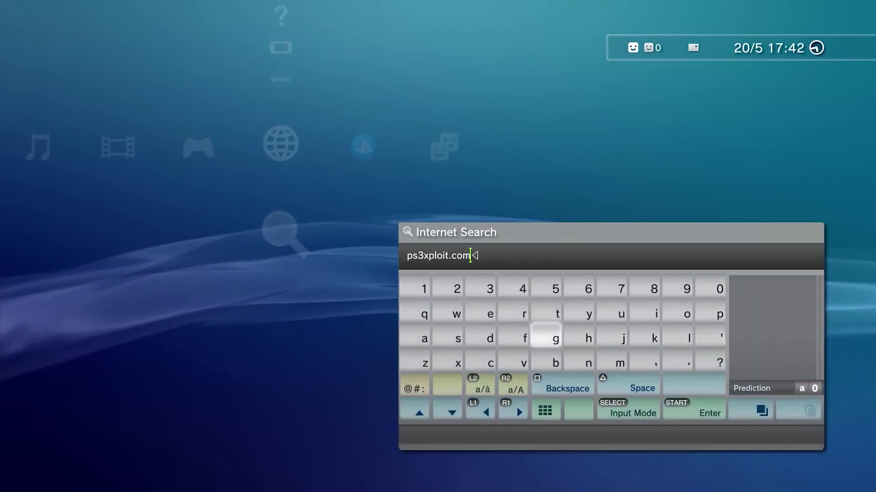
pyautogui.press('Right')
pyautogui.press('Right')
pyautogui.press('Right')
pyautogui.press('Right')
pyautogui.press('Down')
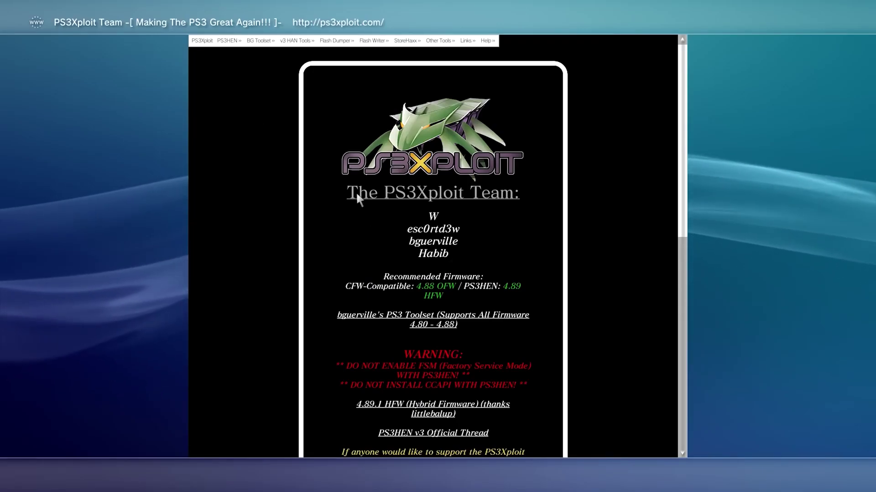
# - Set the PS3 browser's home page to a blank page (about:blank)
pyautogui.press('Escape')
pyautogui.press('Down')
pyautogui.press('Down')
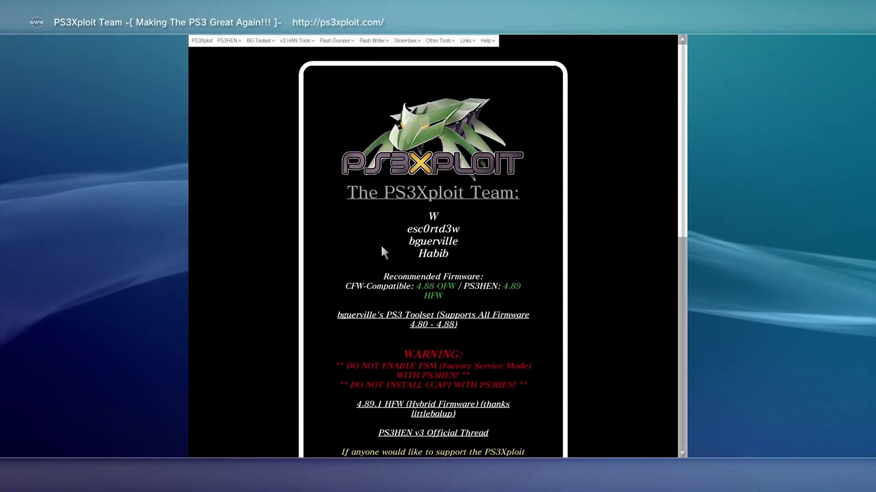
pyautogui.press('Escape')
pyautogui.press('Up')
pyautogui.press('Up')
pyautogui.press('Up')
pyautogui.press('Right')
pyautogui.press('Down')
pyautogui.press('Down')
pyautogui.press('Down')
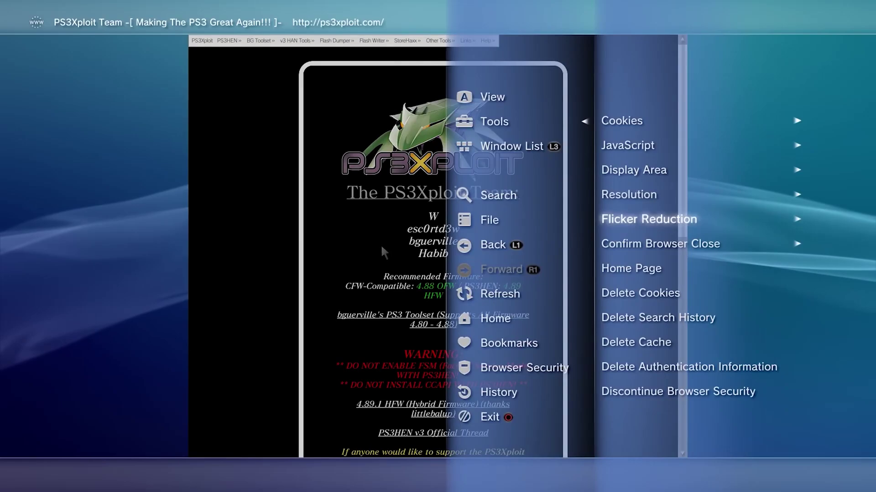
pyautogui.press('Down')
pyautogui.press('Down')
pyautogui.press('Return')
pyautogui.press('Down')
pyautogui.press('Down')
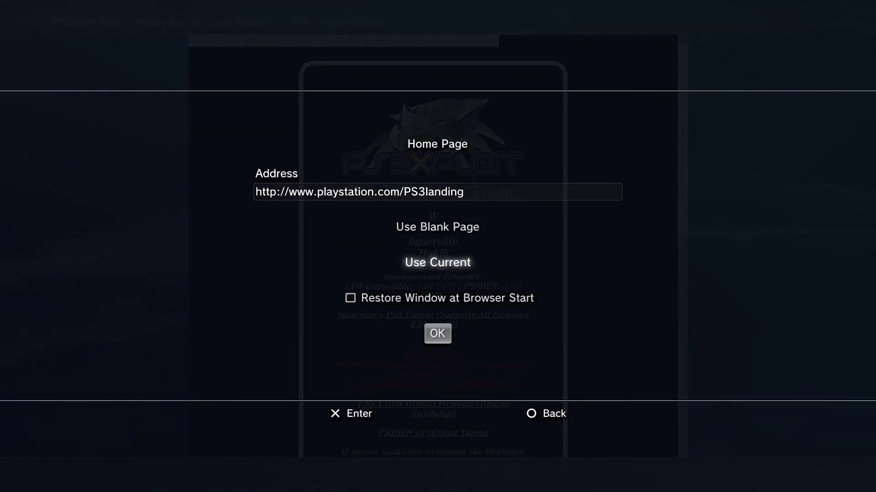
pyautogui.press('Down')
pyautogui.press('Down')
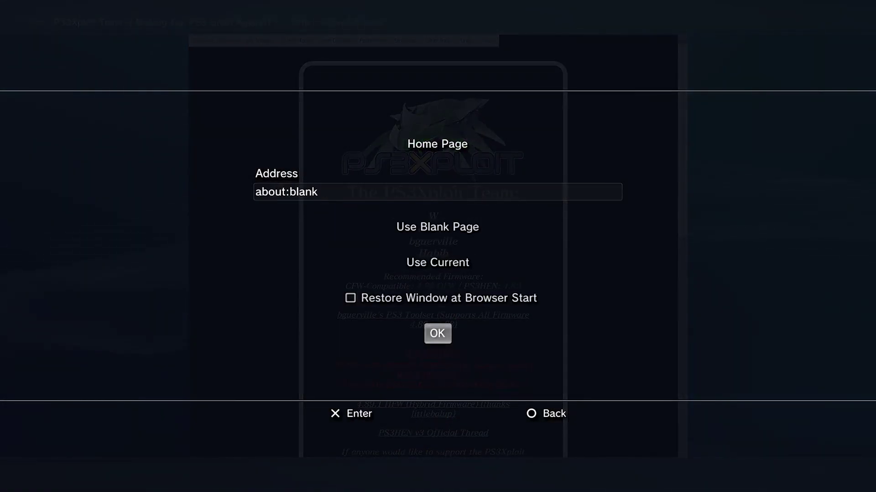
pyautogui.press('Return')
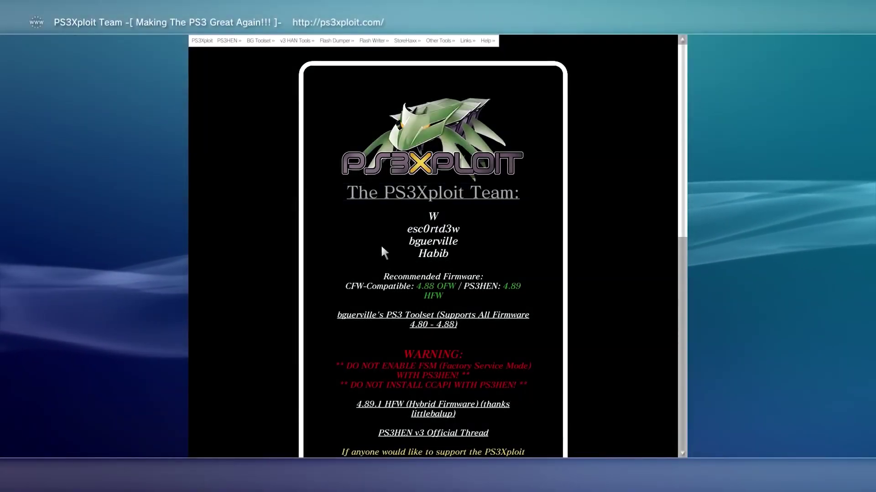
# - Close the browser and launch Internet Browser again from the Network category
pyautogui.press('Escape')
pyautogui.press('Right')
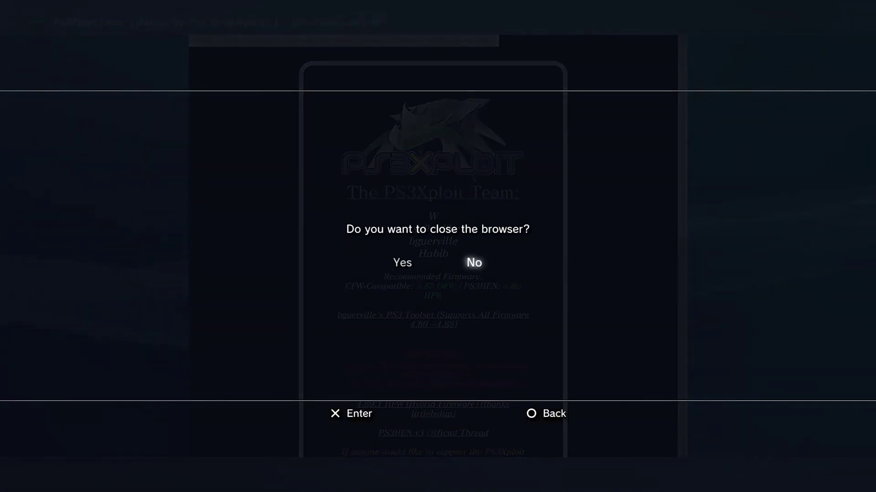
pyautogui.press('Left')
pyautogui.press('Return')
pyautogui.press('Down')
pyautogui.press('Up')
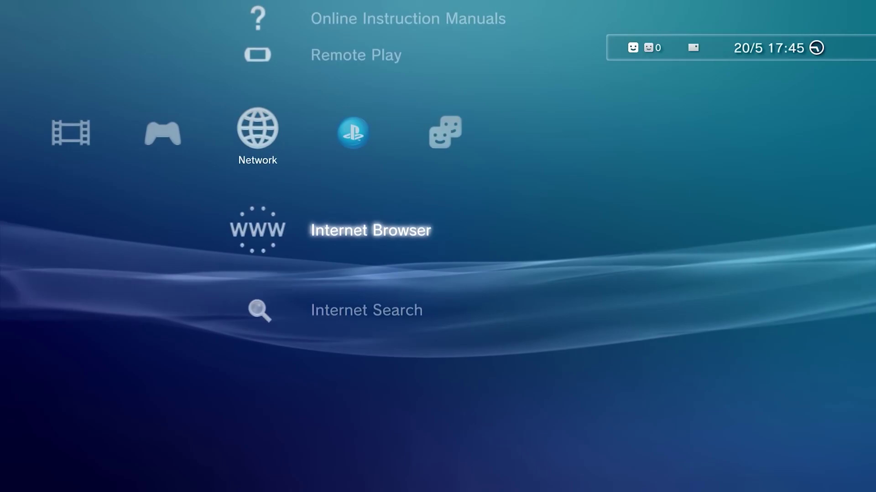
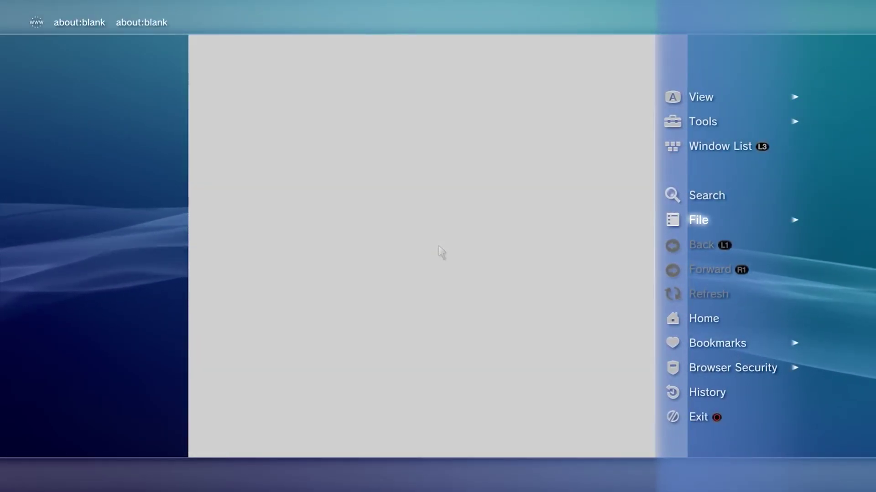
# - Delete the cookies stored in the PS3 browser
pyautogui.press('Return')
pyautogui.press('Down')
pyautogui.press('Down')
pyautogui.press('Down')
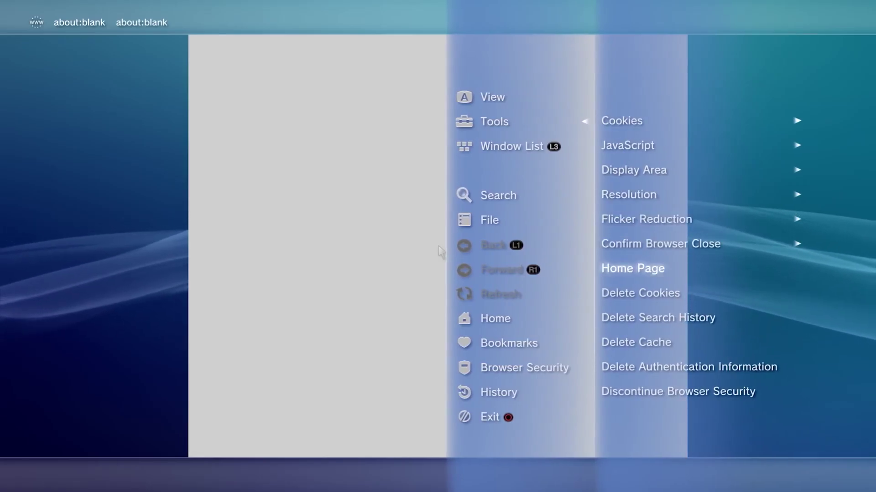
pyautogui.press('Down')
pyautogui.press('Return')
pyautogui.press('Return')
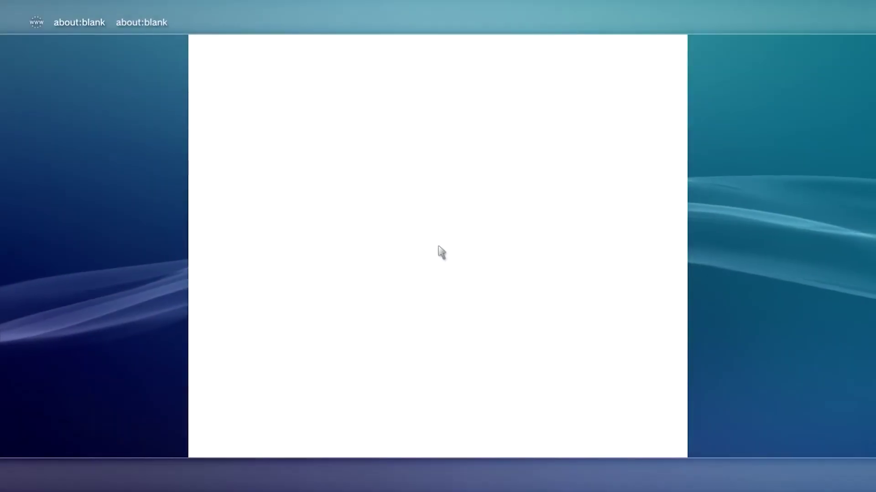
# - Delete the PS3 browser's search history
pyautogui.press('Menu')
pyautogui.press('Down')
pyautogui.press('Down')
pyautogui.press('Down')
pyautogui.press('Down')
pyautogui.press('Down')
pyautogui.press('Down')
pyautogui.press('Down')
pyautogui.press('Down')
pyautogui.press('Escape')
# - Delete the PS3 browser's cache and leave the browser
pyautogui.press('Menu')
pyautogui.press('Return')
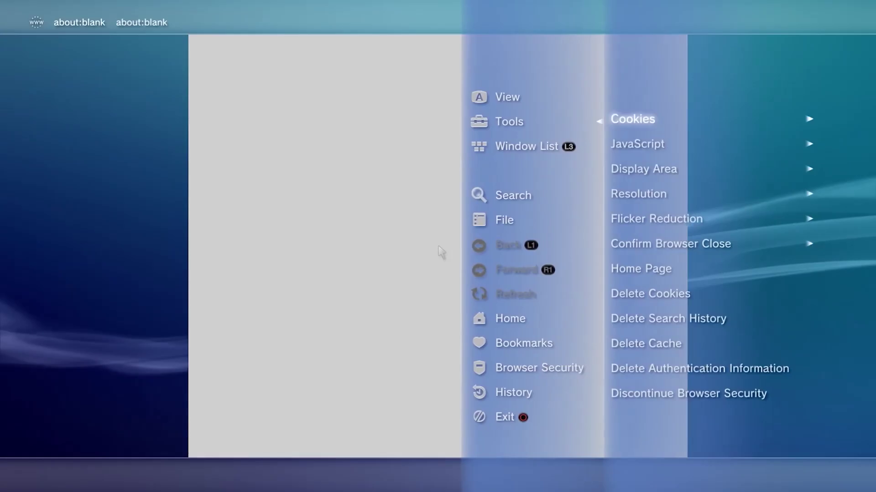
pyautogui.press('Down')
pyautogui.press('Down')
pyautogui.press('Down')
pyautogui.press('Down')
pyautogui.press('Down')
pyautogui.press('Down')
pyautogui.press('Down')
pyautogui.press('Down')
pyautogui.press('Down')
pyautogui.press('Return')
pyautogui.press('Return')
pyautogui.press('Up')
pyautogui.press('Return')
pyautogui.press('Up')
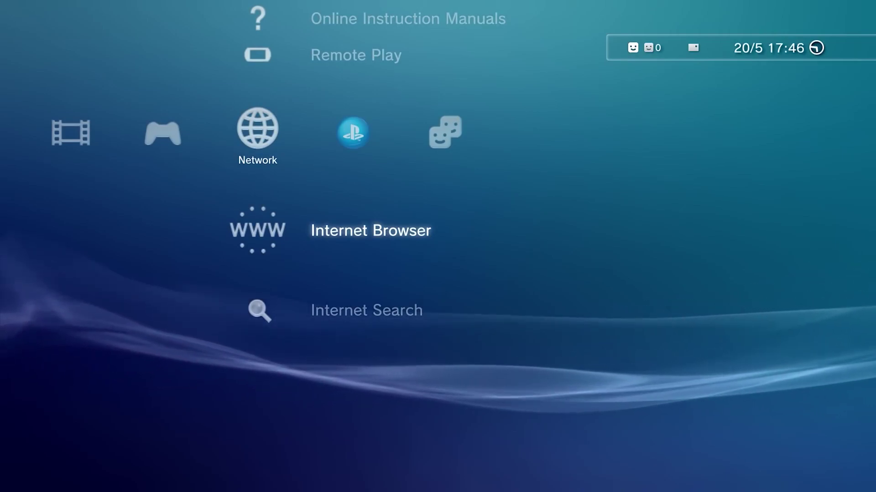
# - Load ps3xploit.com in Internet Browser and open its HEN Installer (Alternate) page for PS3HEN
pyautogui.press('Return')
pyautogui.press('Return')
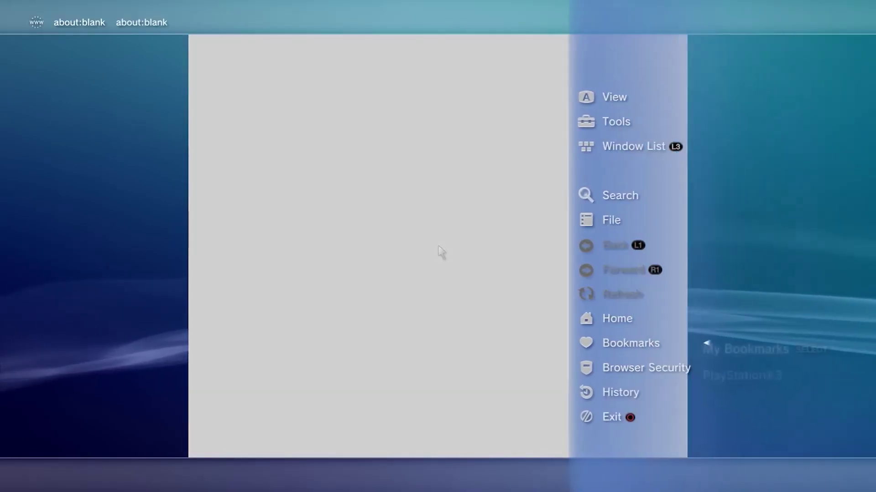
pyautogui.press('Return')
pyautogui.press('Return')
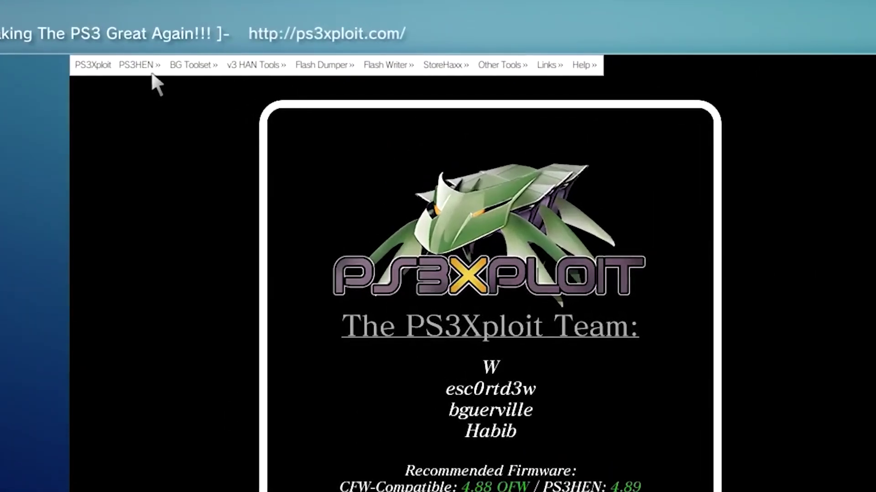
pyautogui.moveTo(152, 76)
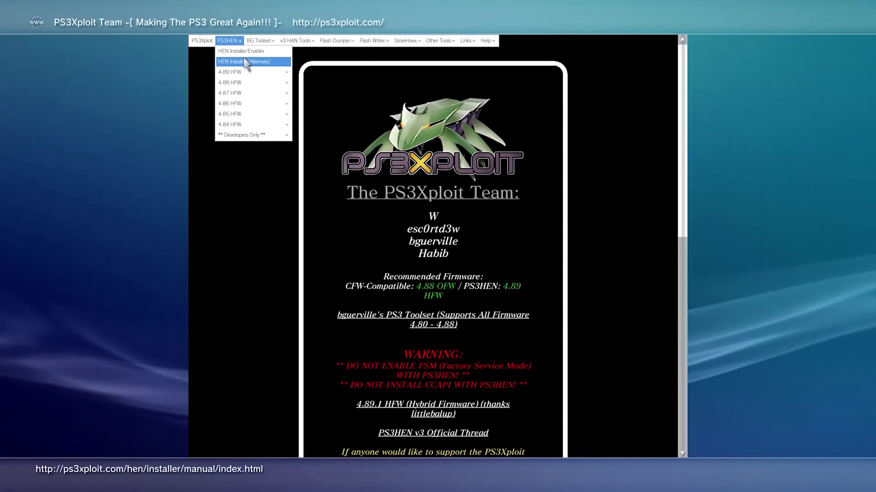
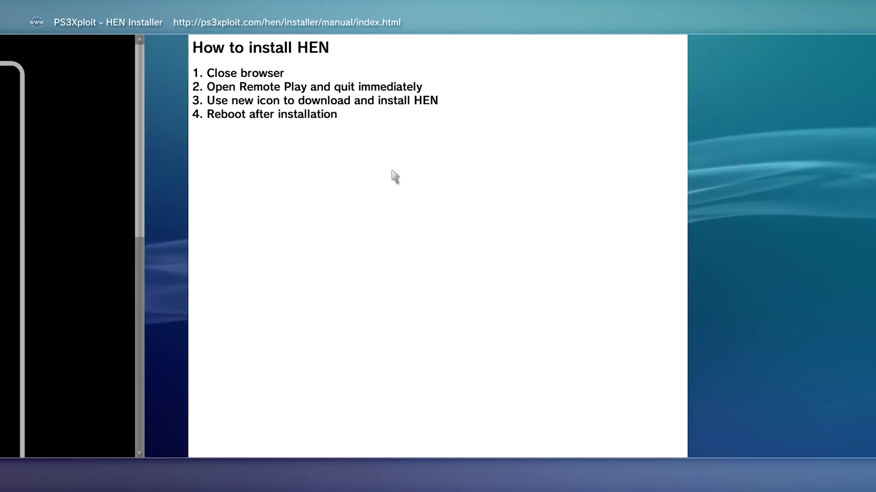
# - Close the browser and go to Remote Play in the Network category
pyautogui.press('Escape')
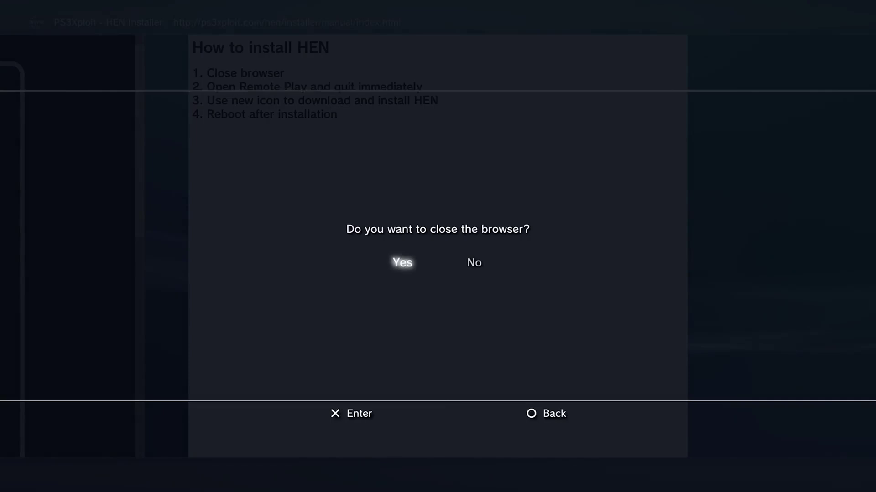
pyautogui.press('Return')
pyautogui.press('Up')
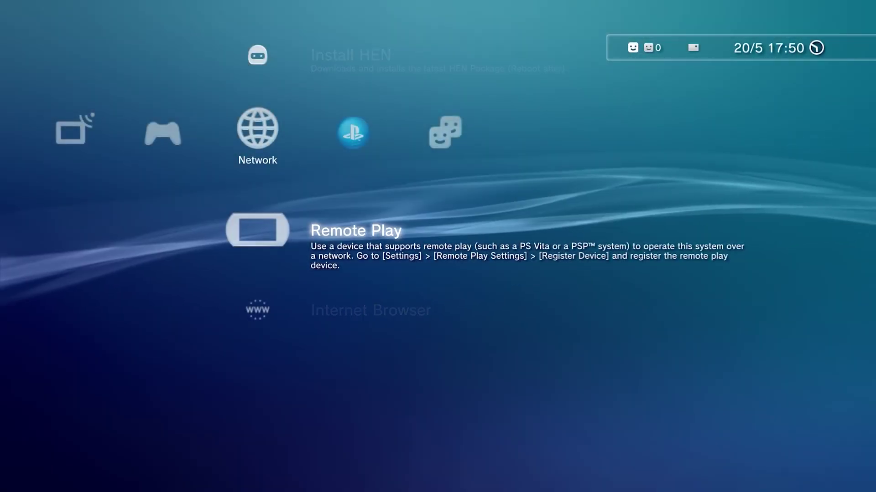
# - Download and install the latest HEN package with Install HEN in the Network category
pyautogui.press('Up')
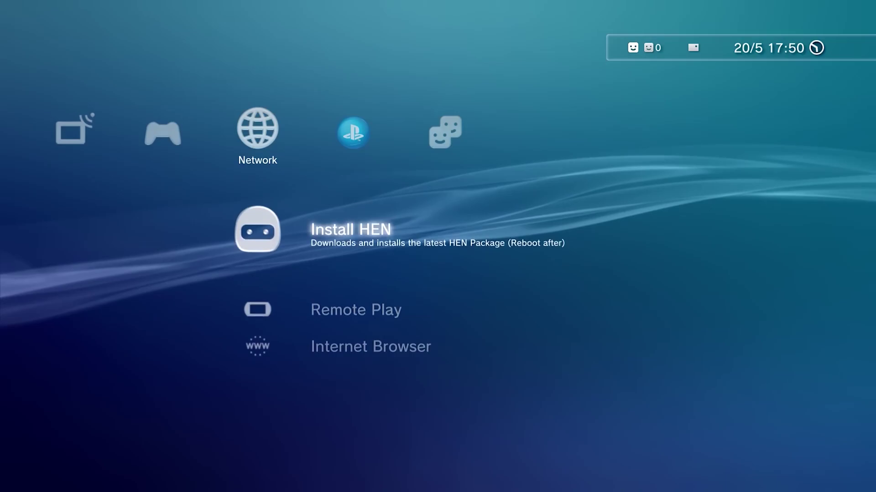
pyautogui.press('Return')
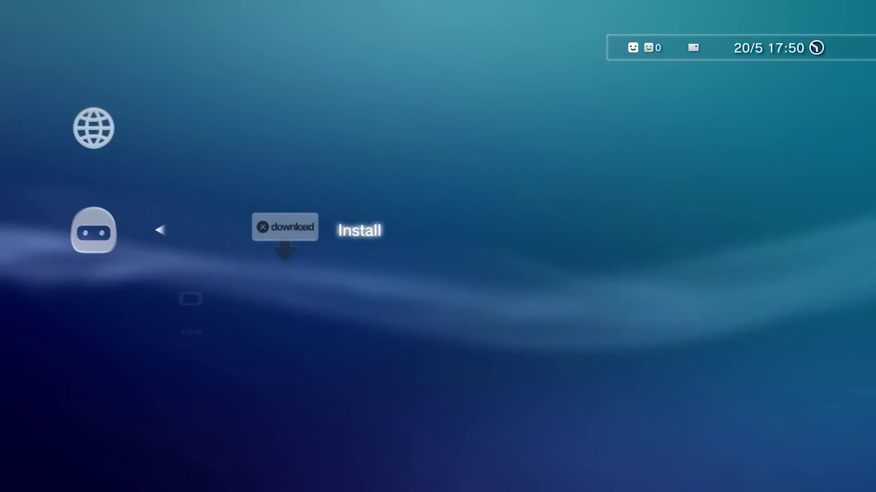
pyautogui.press('Return')
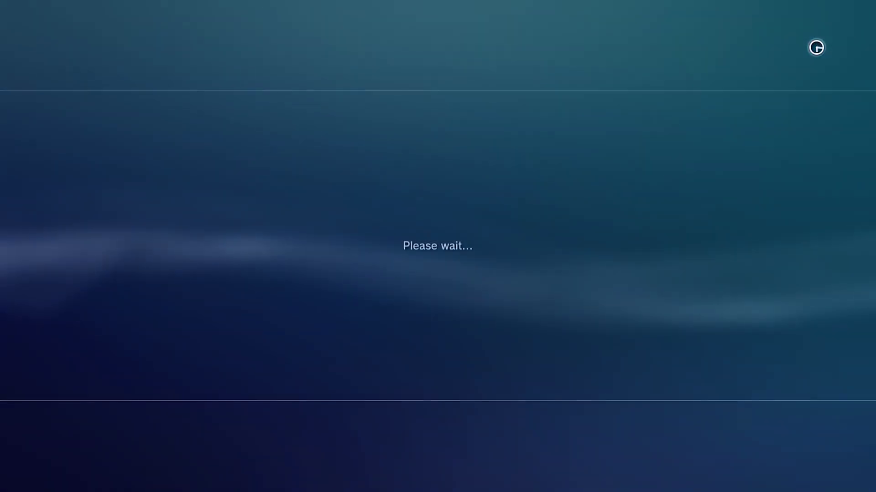
pyautogui.press('Return')
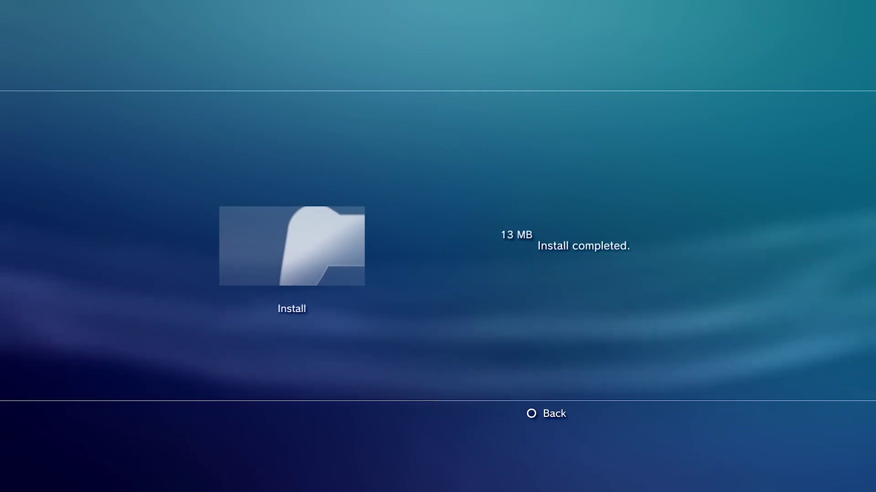
pyautogui.press('Escape')
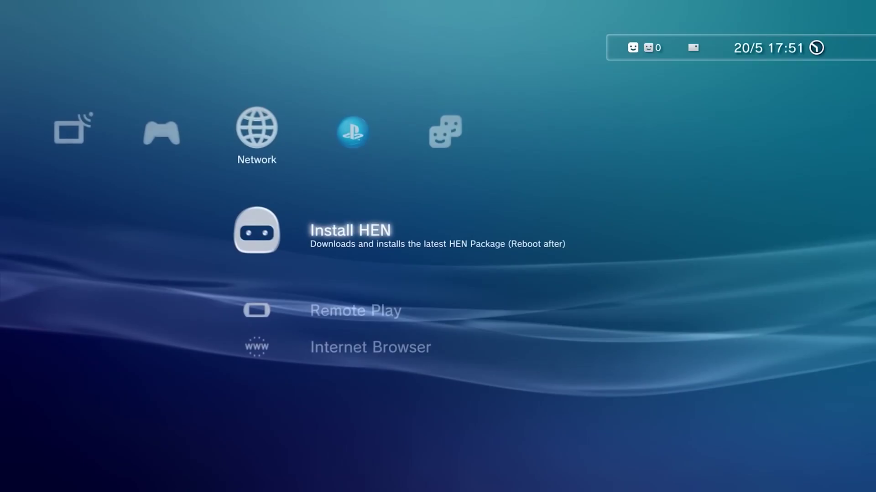
# - Restart the console to finish the HEN installation
pyautogui.press('Left')
pyautogui.press('Left')
pyautogui.press('Left')
pyautogui.press('Left')
pyautogui.press('Left')
pyautogui.press('Left')
pyautogui.press('Left')
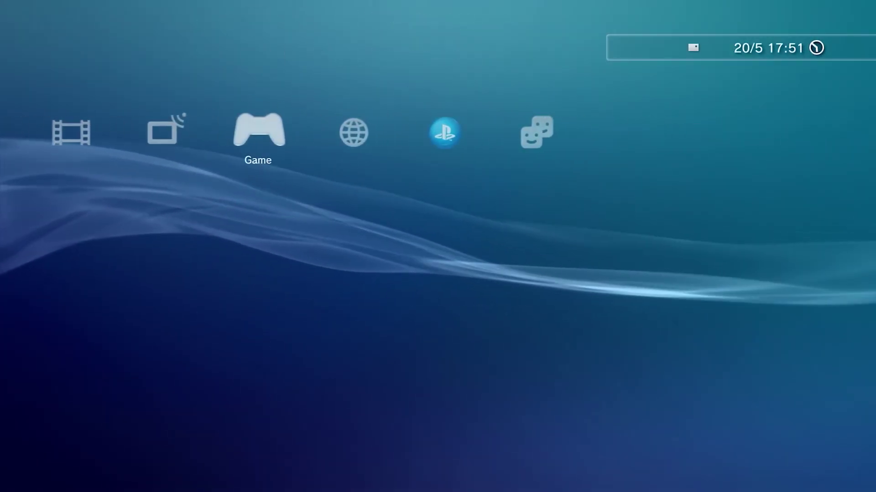
# - Run Enable HEN from the Game category and close the HEN browser page
pyautogui.press('Up')
pyautogui.press('Down')
pyautogui.press('Down')
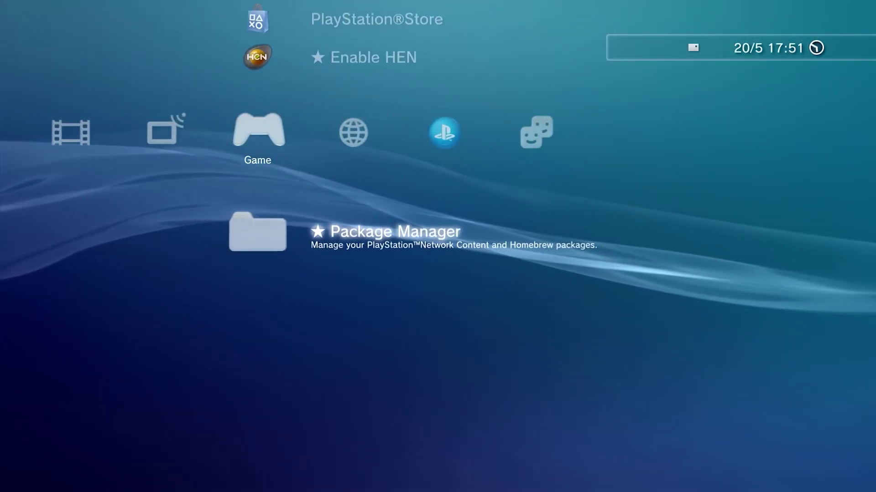
pyautogui.press('Up')
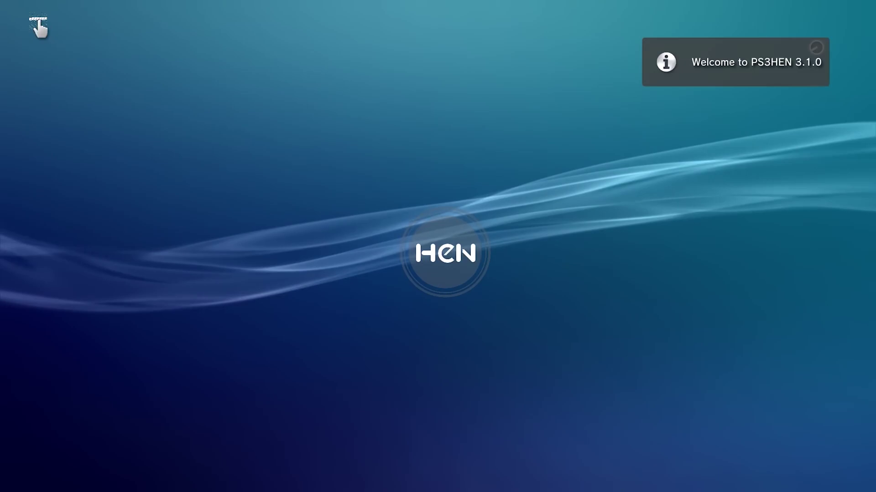
pyautogui.press('Escape')
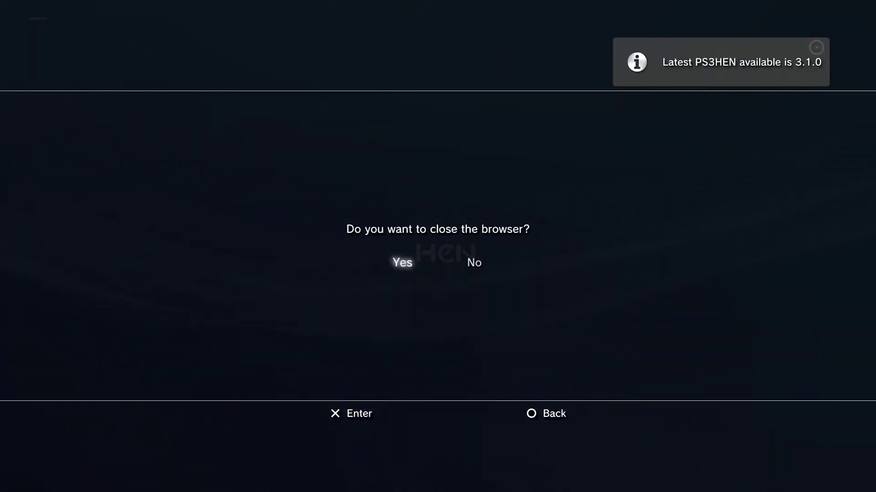
pyautogui.press('Return')
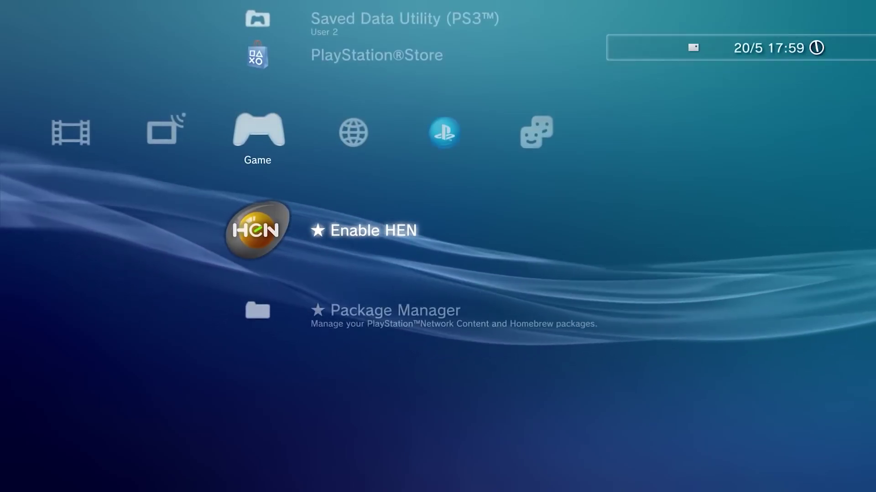
# - Open Hybrid Firmware Tools in the Network category and look through its tool folders
pyautogui.press('Right')
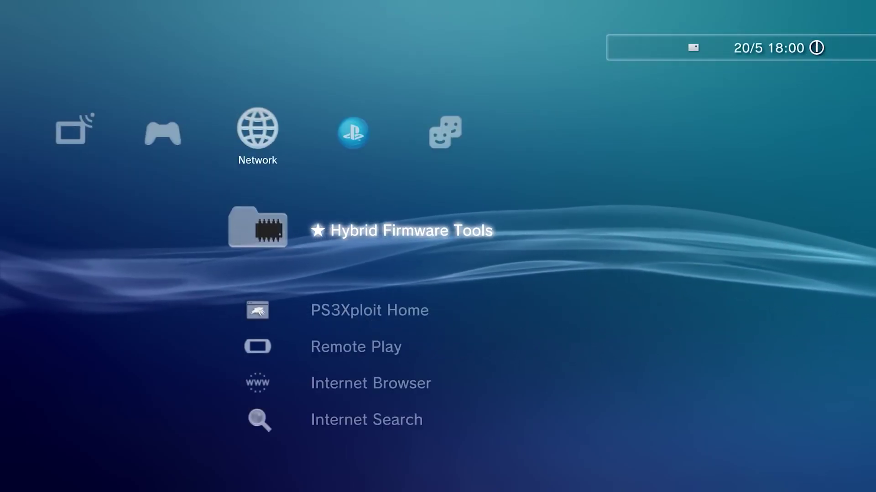
pyautogui.press('Down')
pyautogui.press('Up')
pyautogui.press('Return')
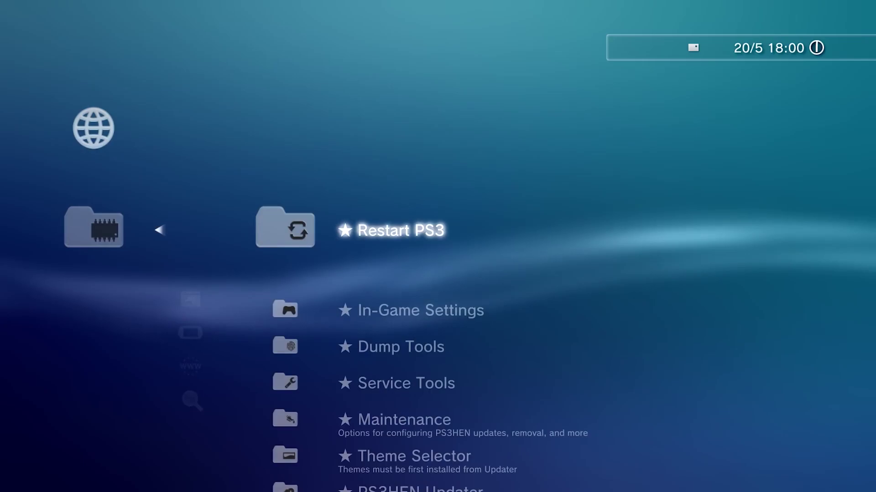
pyautogui.press('Down')
pyautogui.press('Down')
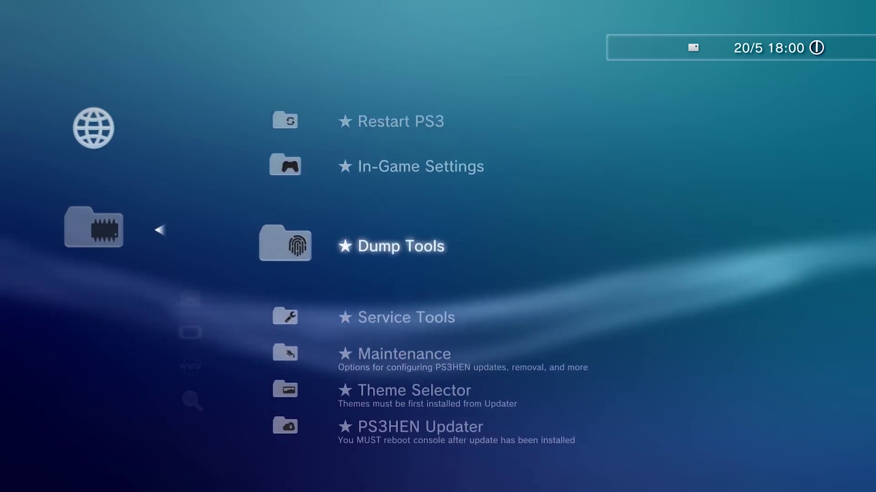
pyautogui.press('Down')
pyautogui.press('Down')
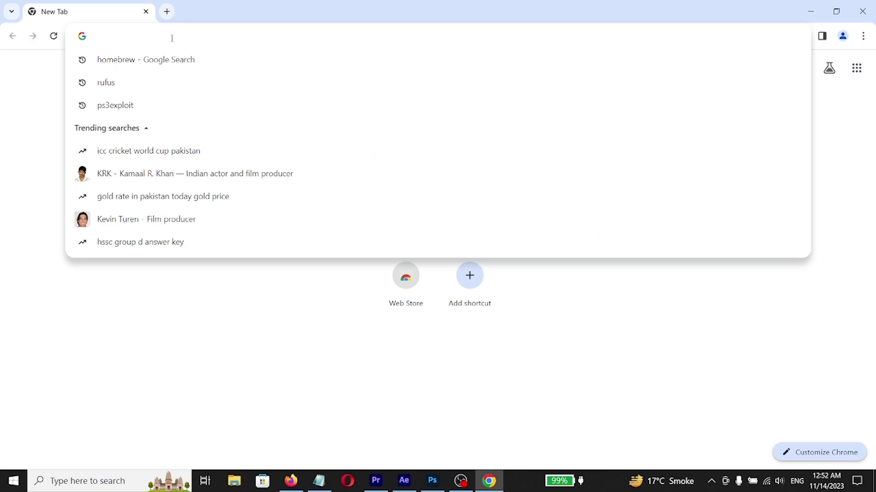
# - Switch to Chrome on the PC, search for "brewology store" and open the Brewology PS3 Store Home page
pyautogui.write('brewology store')
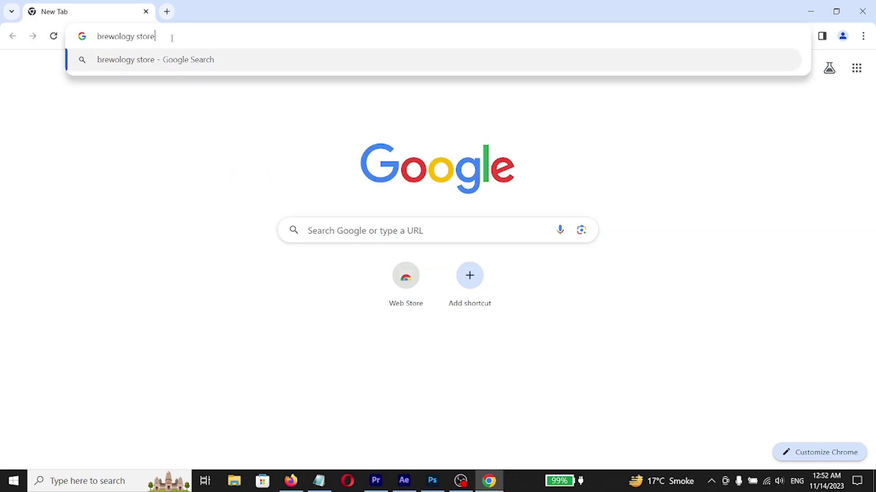
pyautogui.press('Return')
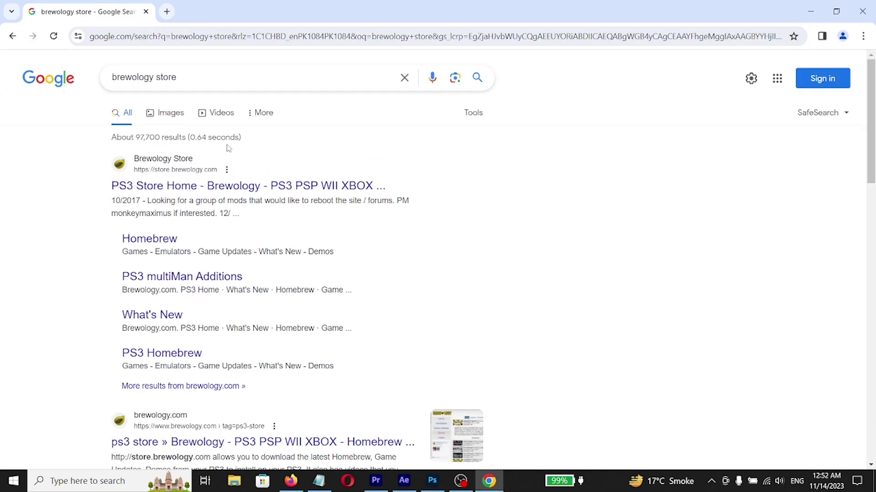
pyautogui.click(228, 186)
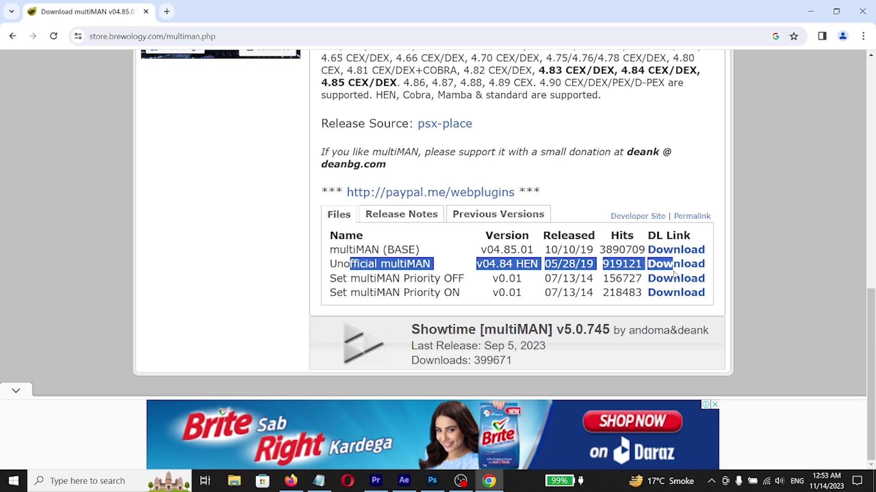
# - Download the Unofficial multiMAN v04.84 HEN package and copy it from Downloads to the root of the 60 GB (F:) drive
pyautogui.click(698, 268)
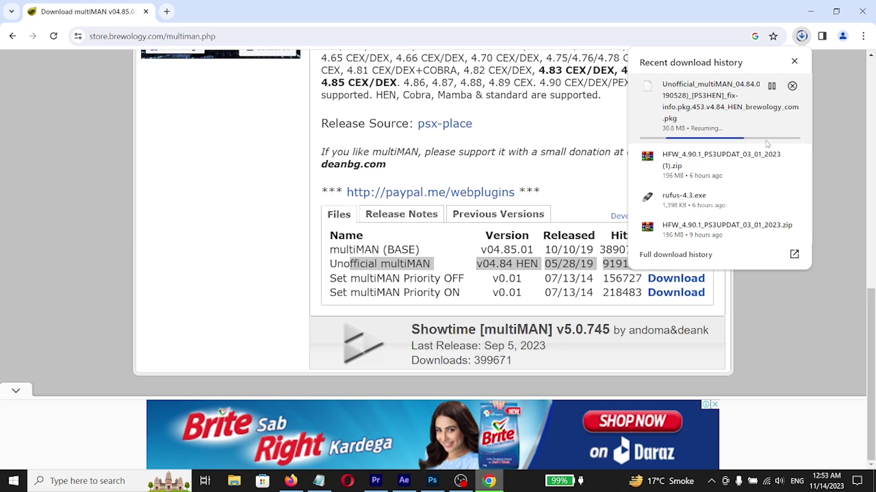
pyautogui.click(771, 85)
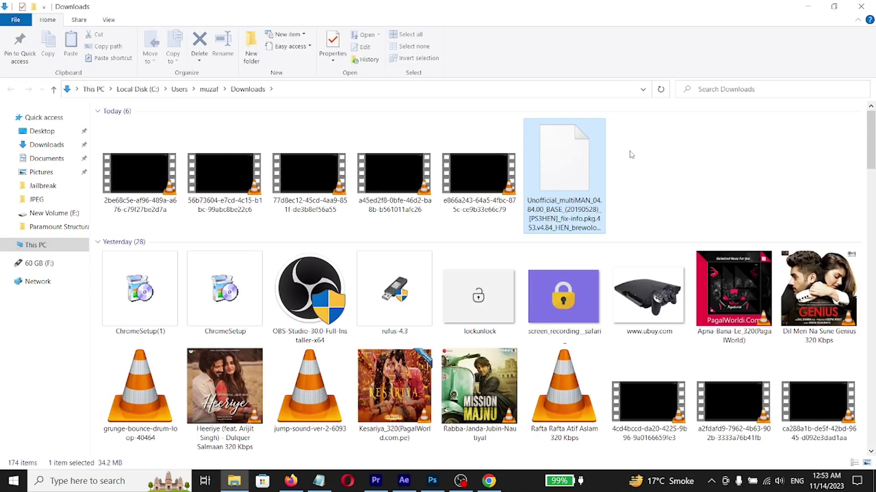
pyautogui.rightClick(560, 172)
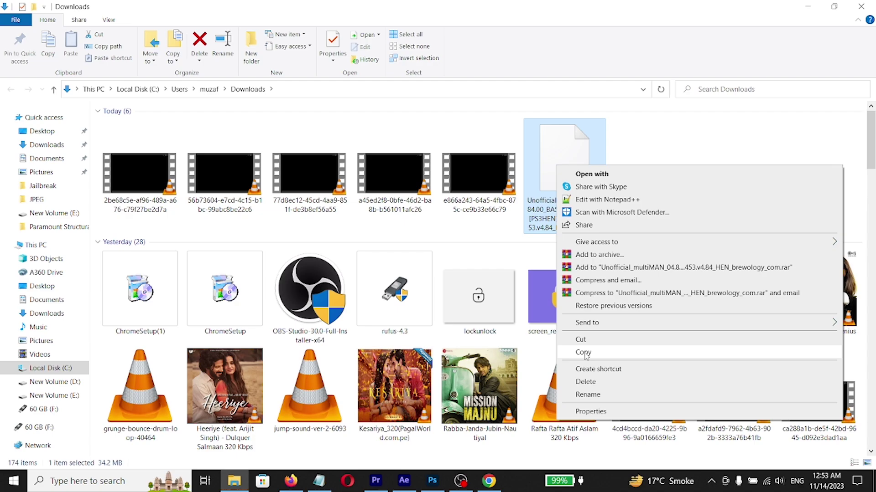
pyautogui.click(567, 354)
pyautogui.click(58, 408)
pyautogui.rightClick(205, 223)
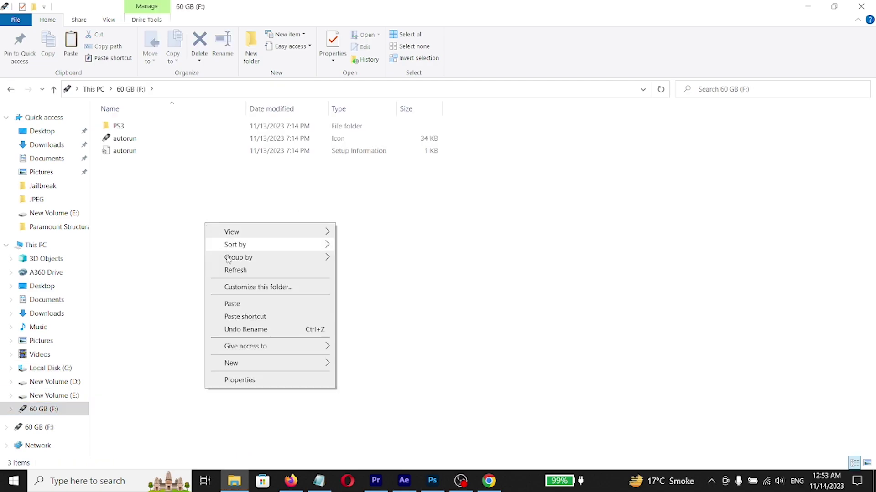
pyautogui.click(232, 304)
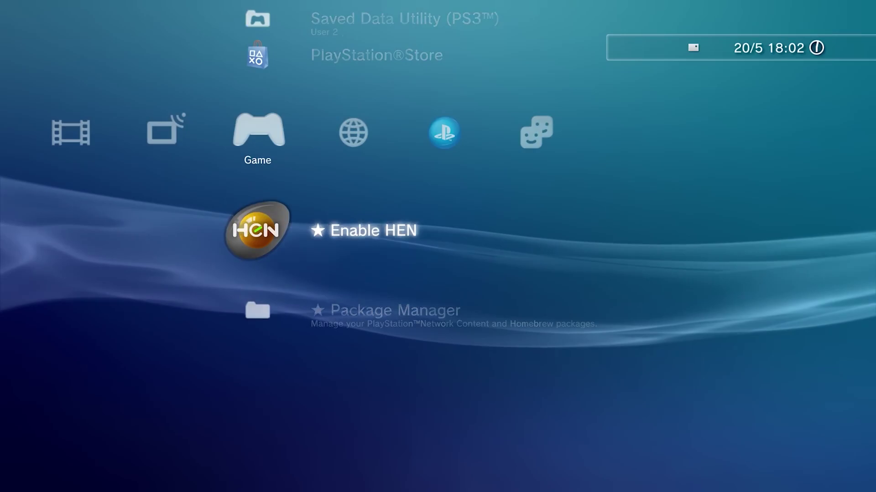
# - On the PS3, install the Unofficial multiMAN 04.84.00 package from the Standard location in Package Manager, then return to the Game category
pyautogui.press('Down')
pyautogui.press('Return')
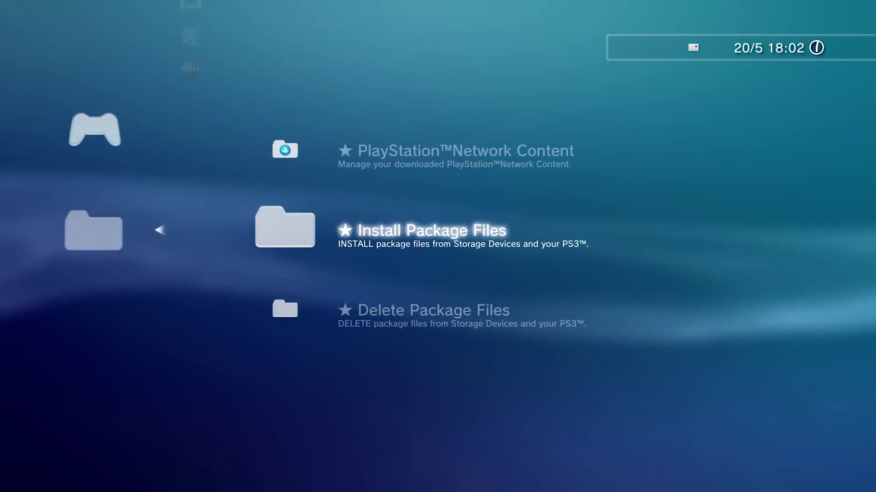
pyautogui.press('Return')
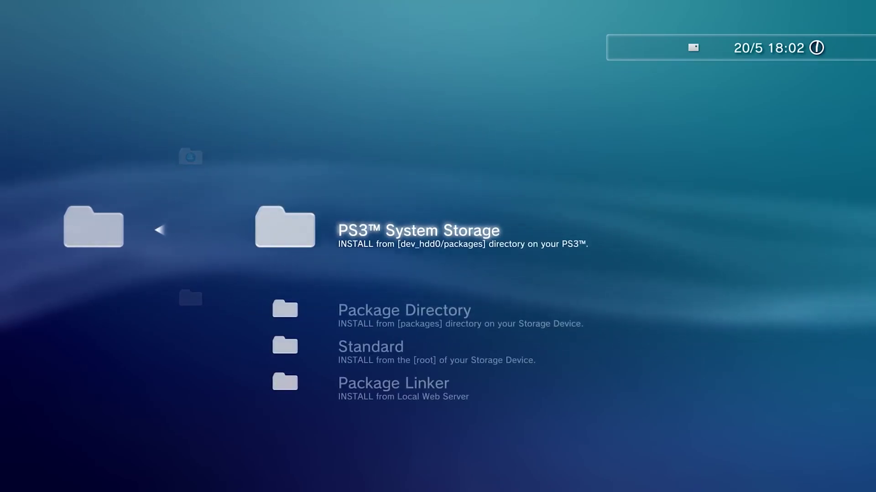
pyautogui.press('Down')
pyautogui.press('Down')
pyautogui.press('Return')
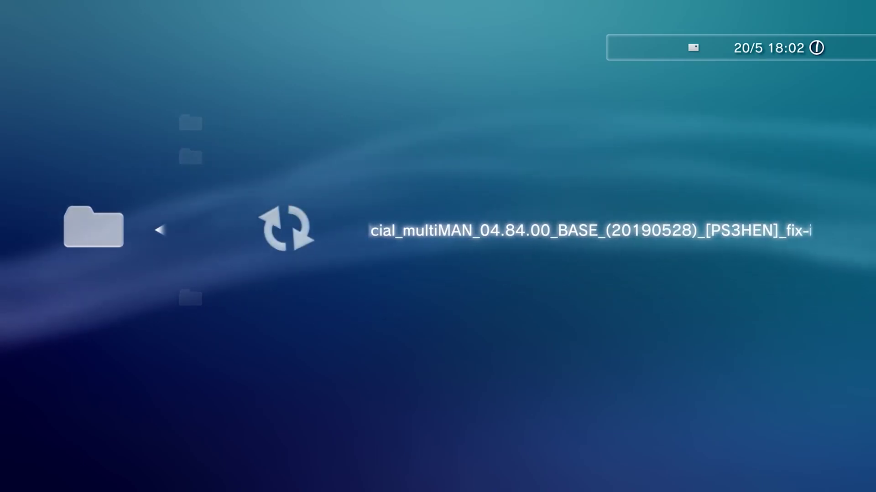
pyautogui.press('Return')
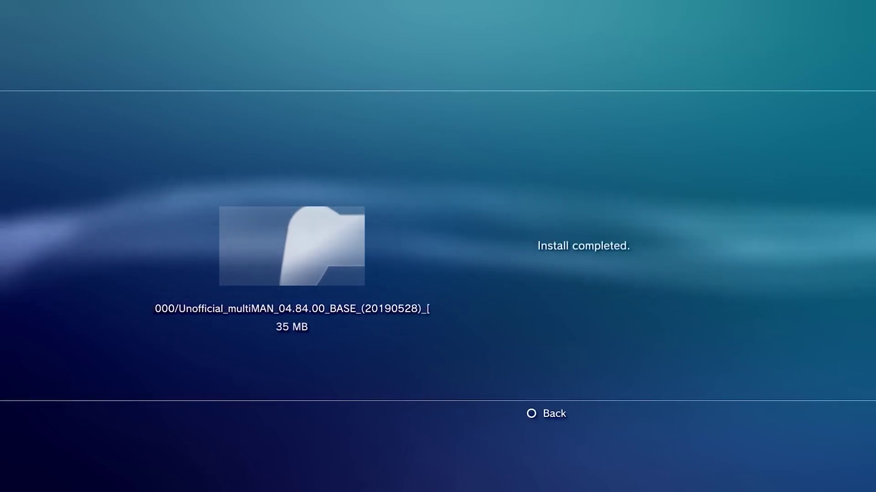
pyautogui.press('Escape')
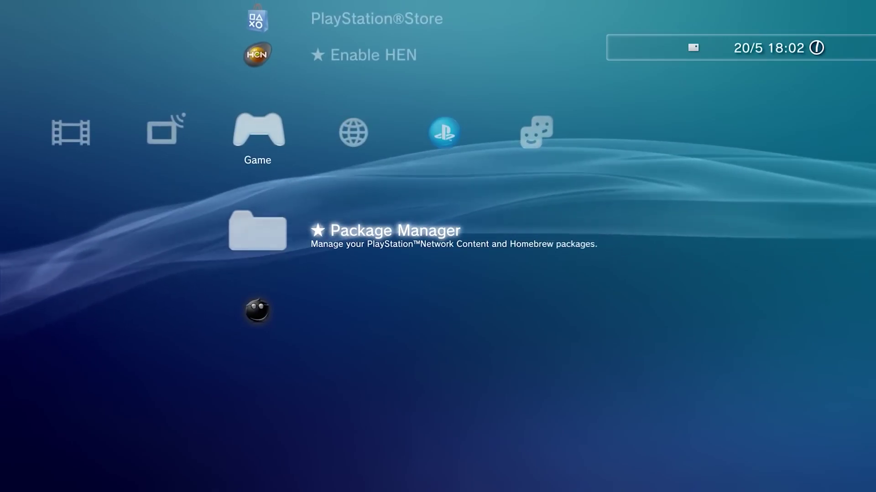
# - Launch multiMAN from the Game category and go to its Settings category
pyautogui.press('Down')
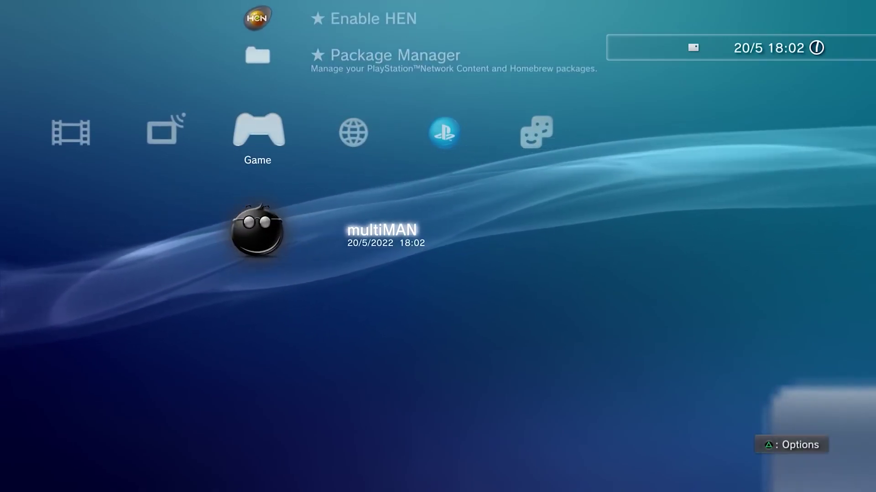
pyautogui.press('Return')
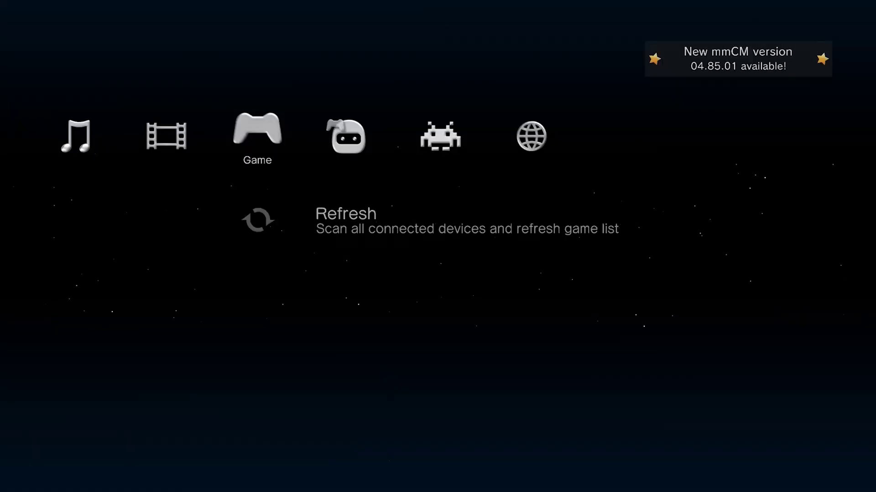
pyautogui.press('Left')
pyautogui.press('Left')
pyautogui.press('Left')
pyautogui.press('Left')
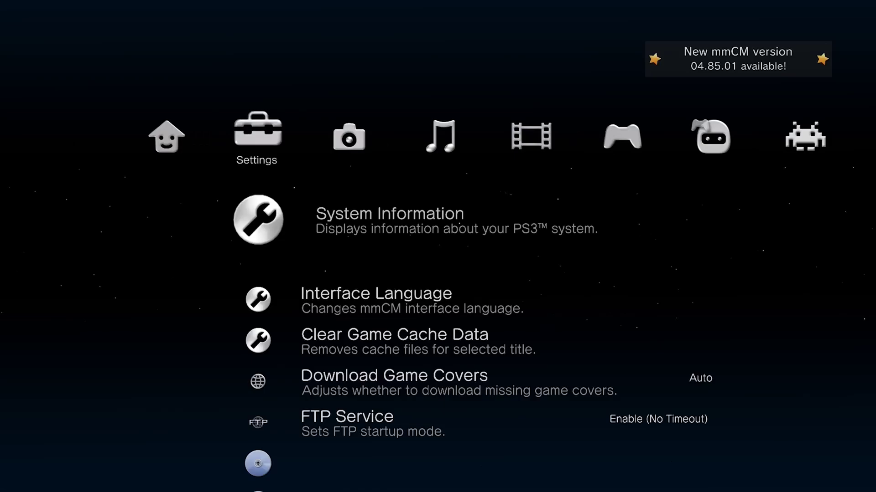